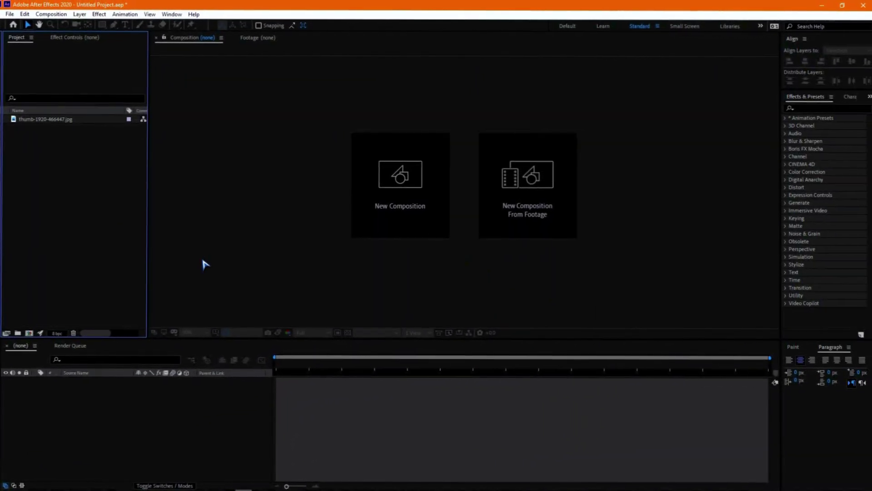
# Create a 1920 × 1080 composition at 25 fps lasting 15 seconds and add thumb-1920-466447.jpg to it as a layer
pyautogui.click(29, 333)
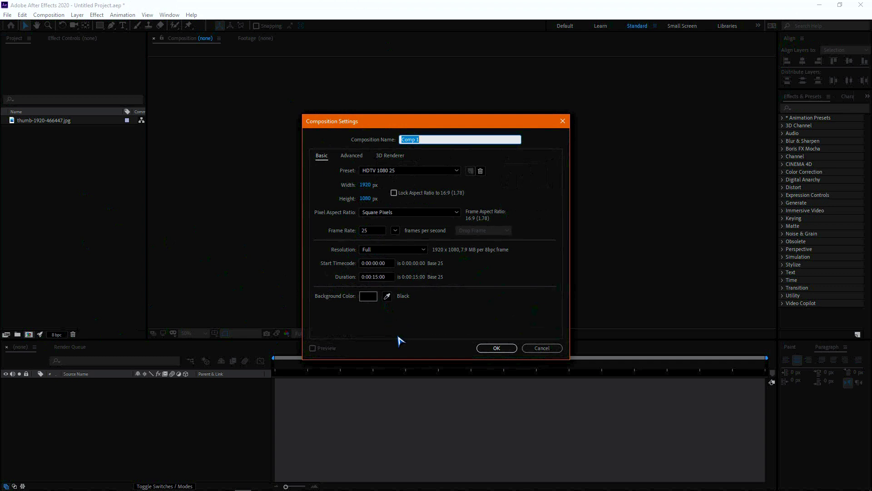
pyautogui.click(493, 348)
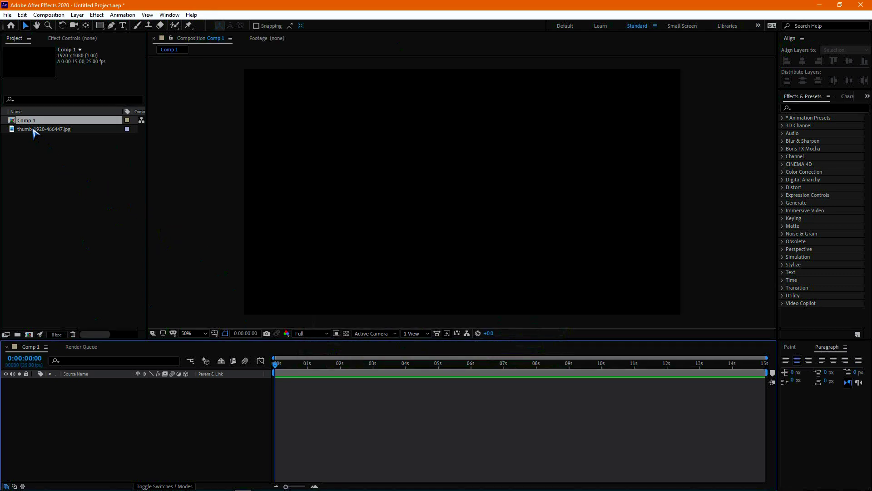
pyautogui.moveTo(34, 131); pyautogui.dragTo(78, 407)
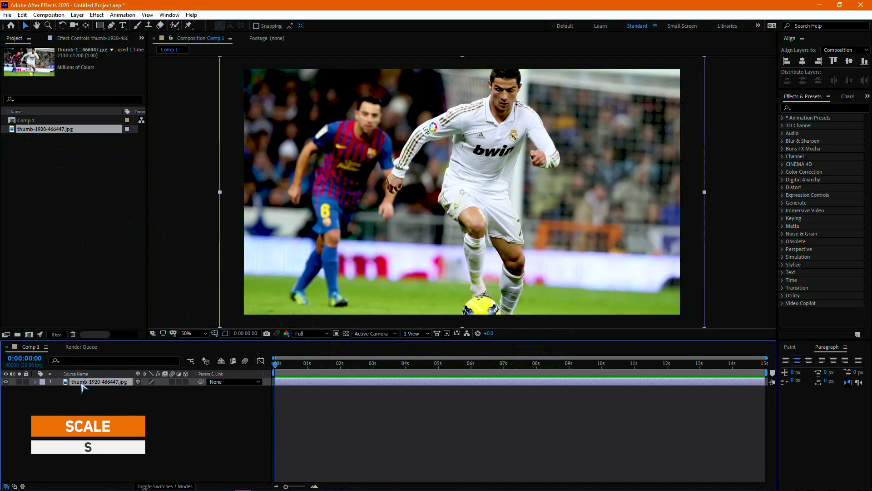
# Scale the photo layer to 90% and duplicate it
pyautogui.press('s')
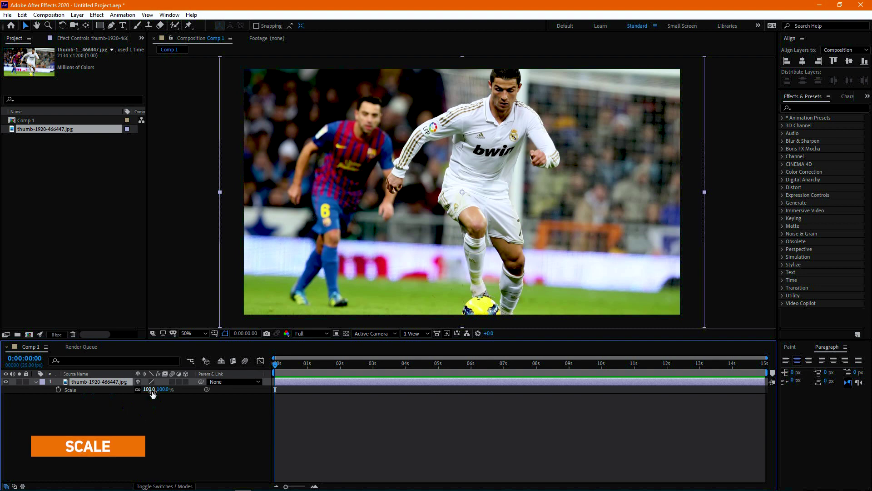
pyautogui.moveTo(153, 394); pyautogui.dragTo(149, 393)
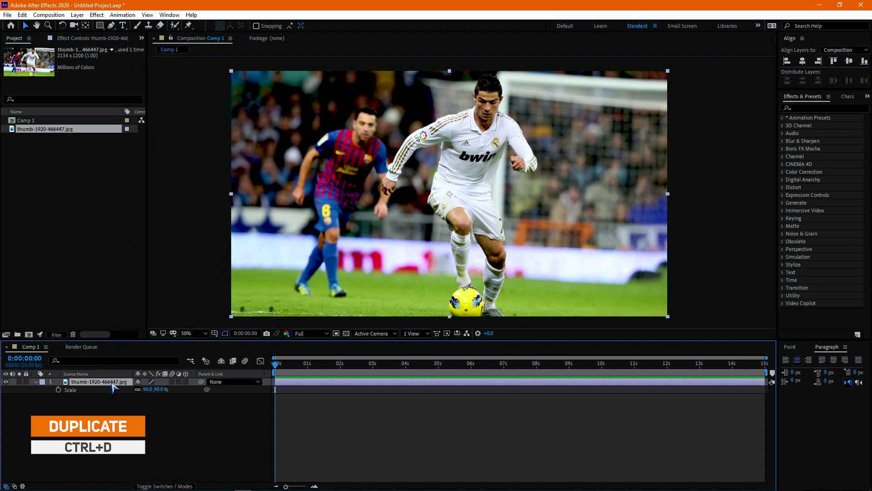
pyautogui.hotkey('ctrl', 'd')
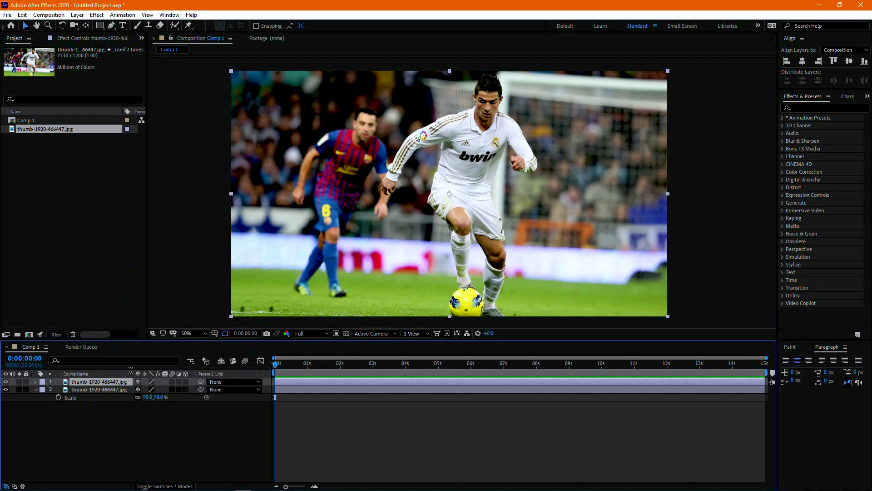
# Begin a Pen tool mask on the upper photo copy where the heel meets the ball, tracing up the outer ankle and sock
pyautogui.scroll(4, 466, 296)
pyautogui.moveTo(470, 271); pyautogui.dragTo(330, 248)
pyautogui.scroll(3, 331, 247)
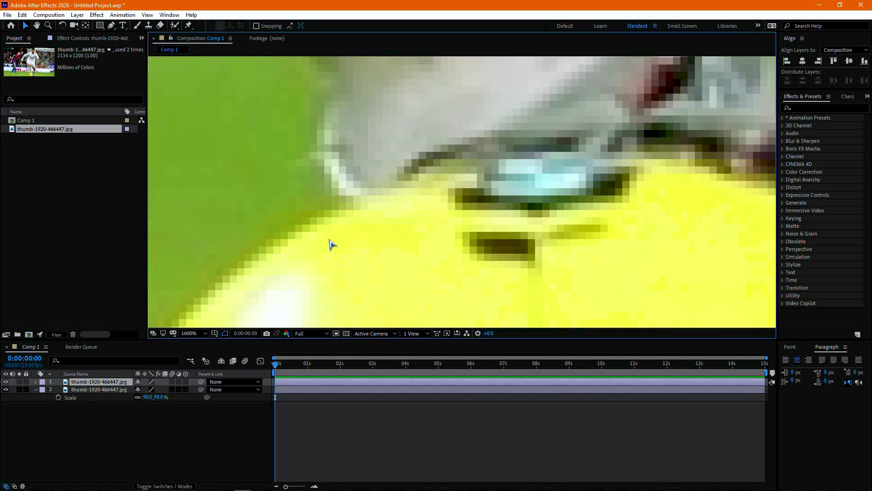
pyautogui.scroll(-1, 332, 243)
pyautogui.click(111, 26)
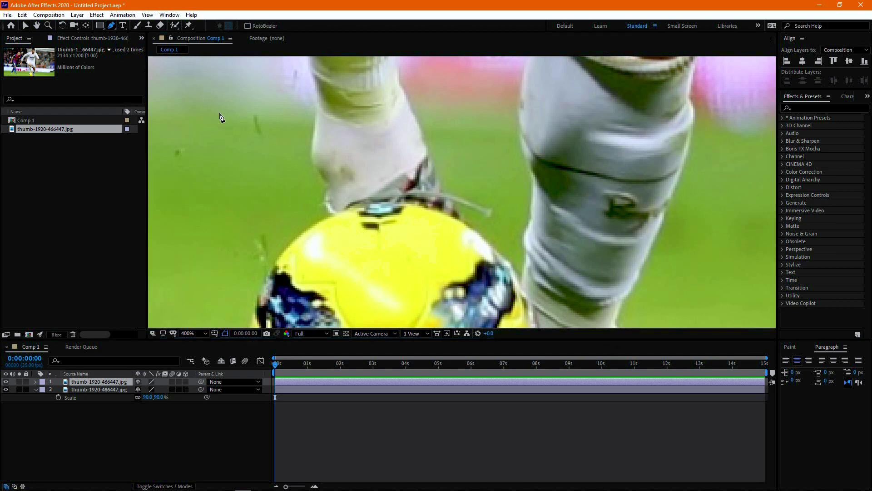
pyautogui.scroll(1, 325, 207)
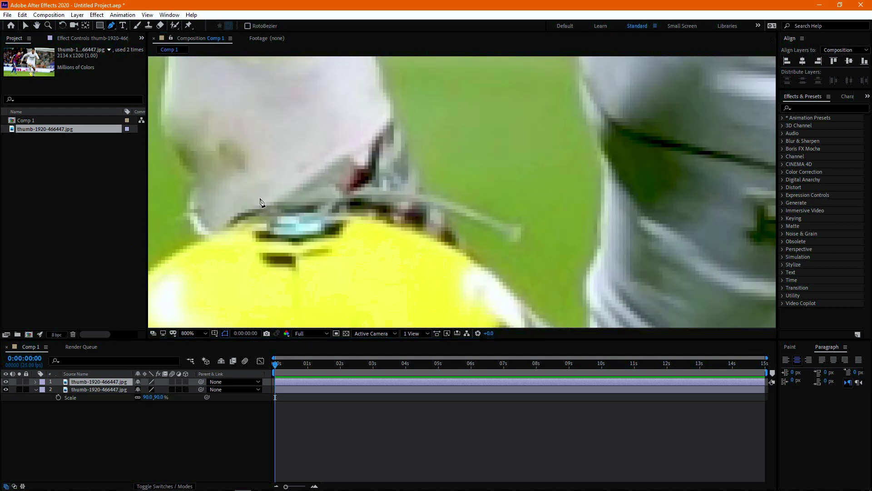
pyautogui.moveTo(260, 199); pyautogui.dragTo(338, 232)
pyautogui.click(285, 273)
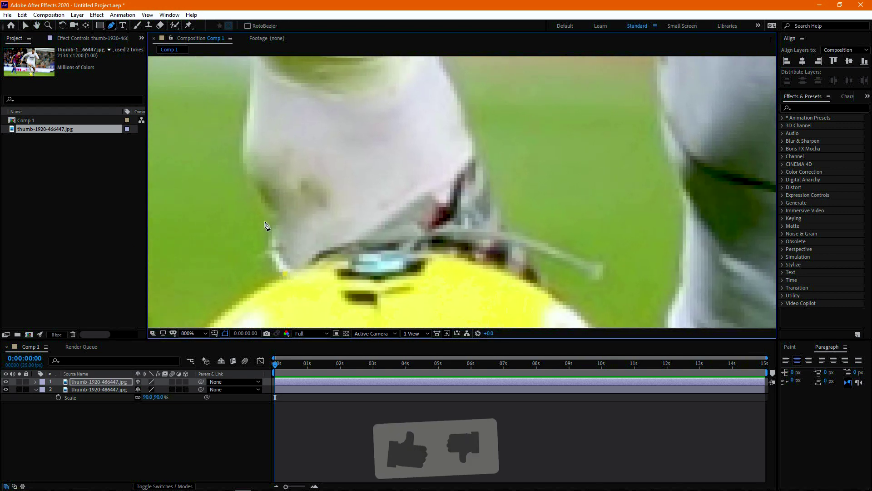
pyautogui.moveTo(275, 218); pyautogui.dragTo(256, 196)
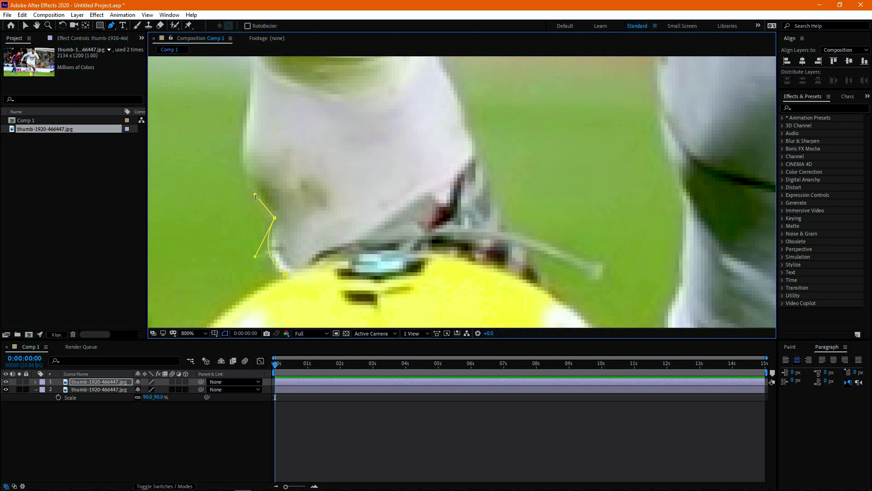
pyautogui.moveTo(246, 125); pyautogui.dragTo(263, 223)
pyautogui.click(232, 88)
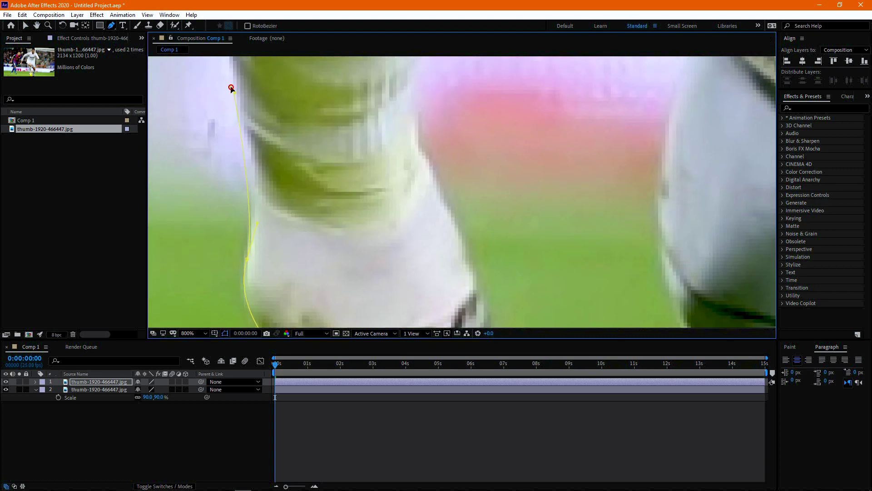
# Continue the mask up the outer edge of the kicking leg, past the knee and around the hem of the shorts
pyautogui.moveTo(232, 88); pyautogui.dragTo(309, 224)
pyautogui.scroll(-1, 309, 213)
pyautogui.moveTo(298, 97); pyautogui.dragTo(404, 313)
pyautogui.moveTo(386, 275); pyautogui.dragTo(354, 268)
pyautogui.click(342, 237)
pyautogui.click(304, 189)
pyautogui.moveTo(324, 213); pyautogui.dragTo(376, 265)
pyautogui.moveTo(331, 226); pyautogui.dragTo(329, 204)
pyautogui.moveTo(361, 68); pyautogui.dragTo(342, 182)
pyautogui.moveTo(342, 243); pyautogui.dragTo(366, 233)
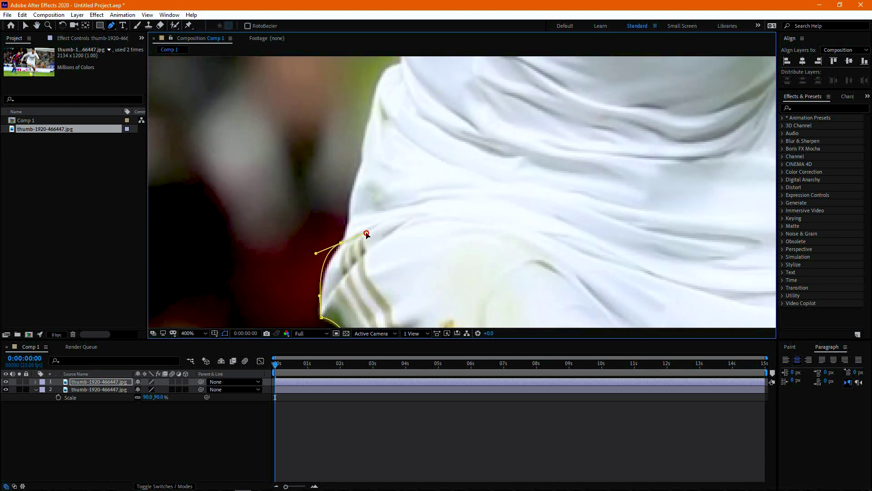
# Trace the mask up the side of the shorts and shirt to the armpit of the player's extended arm
pyautogui.moveTo(357, 200); pyautogui.dragTo(359, 197)
pyautogui.moveTo(366, 169)
pyautogui.mouseDown()
pyautogui.moveTo(340, 228)
pyautogui.moveTo(373, 159)
pyautogui.mouseUp()
pyautogui.click(378, 103)
pyautogui.moveTo(393, 70); pyautogui.dragTo(306, 276)
pyautogui.click(313, 177)
pyautogui.moveTo(316, 150); pyautogui.dragTo(425, 164)
# Continue the mask along the underside of the extended arm's sleeve to the cuff and wrist
pyautogui.moveTo(290, 185); pyautogui.dragTo(265, 185)
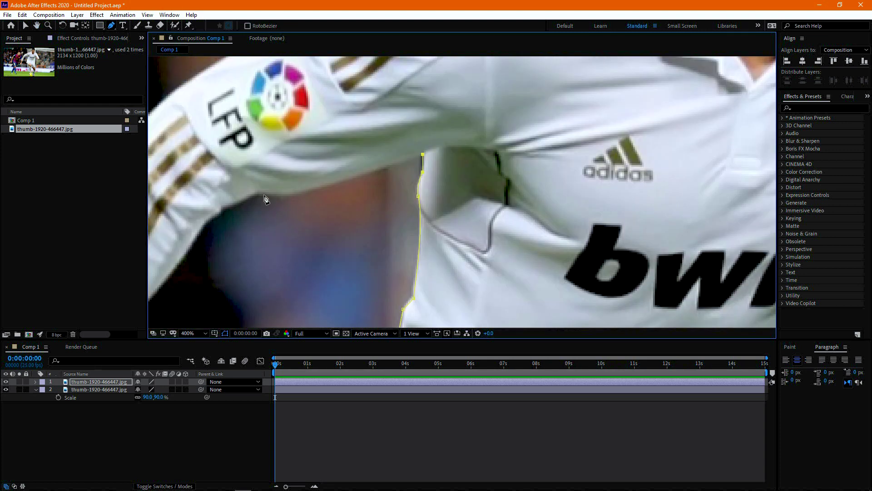
pyautogui.moveTo(199, 225); pyautogui.dragTo(157, 273)
pyautogui.moveTo(157, 274); pyautogui.dragTo(336, 174)
pyautogui.moveTo(305, 228); pyautogui.dragTo(282, 258)
pyautogui.moveTo(284, 272); pyautogui.dragTo(252, 300)
pyautogui.moveTo(287, 290); pyautogui.dragTo(316, 201)
# Trace the mask around the fingers of the extended hand, replacing the misplaced point
pyautogui.moveTo(288, 240); pyautogui.dragTo(416, 122)
pyautogui.click(278, 294)
pyautogui.scroll(1, 281, 253)
pyautogui.hotkey('ctrl', 'z')
pyautogui.moveTo(402, 209); pyautogui.dragTo(385, 212)
pyautogui.moveTo(334, 295); pyautogui.dragTo(286, 304)
pyautogui.click(337, 96)
pyautogui.moveTo(286, 304); pyautogui.dragTo(349, 211)
pyautogui.click(329, 94)
pyautogui.click(326, 137)
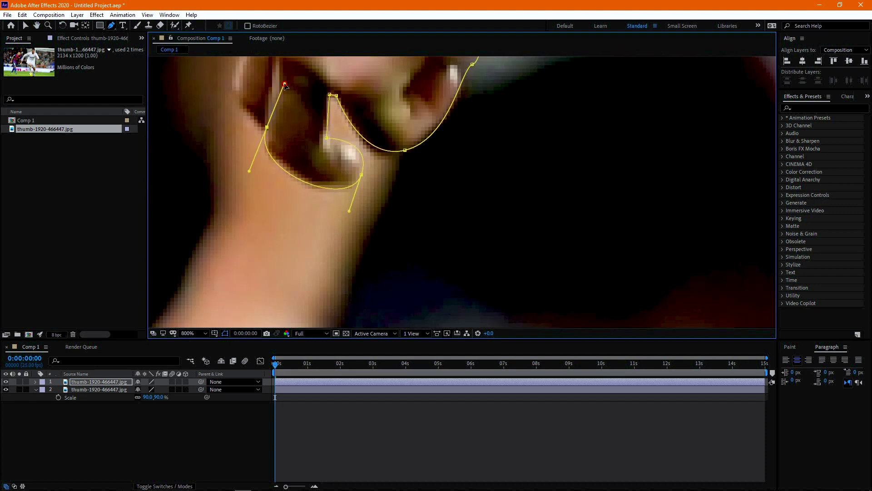
# Trace the mask around the back of the extended hand, over the wrist and onto the outer side of the cuff
pyautogui.moveTo(253, 126); pyautogui.dragTo(235, 295)
pyautogui.moveTo(221, 259)
pyautogui.mouseDown()
pyautogui.moveTo(236, 209)
pyautogui.moveTo(211, 323)
pyautogui.mouseUp()
pyautogui.moveTo(205, 249); pyautogui.dragTo(231, 220)
pyautogui.moveTo(260, 164); pyautogui.dragTo(352, 304)
pyautogui.moveTo(357, 170); pyautogui.dragTo(399, 126)
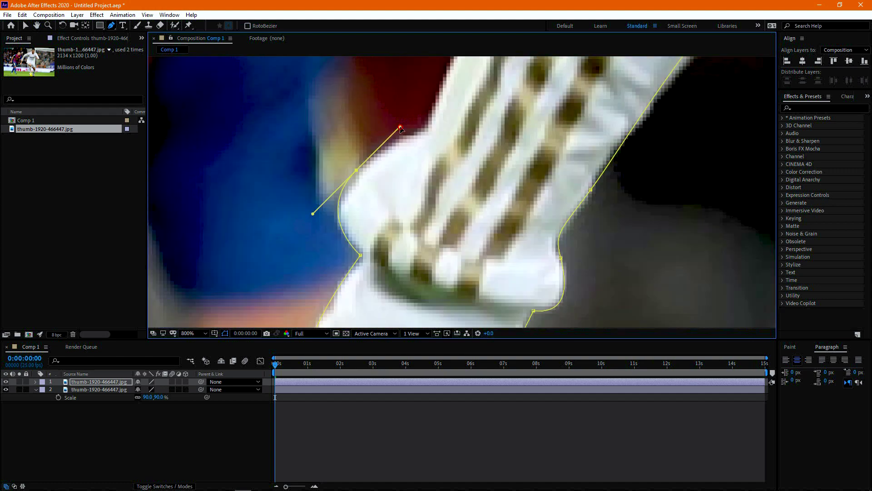
# Continue the mask up the outer edge of the extended arm's sleeve past the league badge to the shoulder
pyautogui.moveTo(409, 78); pyautogui.dragTo(262, 323)
pyautogui.moveTo(309, 236); pyautogui.dragTo(330, 202)
pyautogui.scroll(-1, 330, 202)
pyautogui.moveTo(432, 164); pyautogui.dragTo(307, 232)
pyautogui.moveTo(400, 176); pyautogui.dragTo(387, 205)
pyautogui.click(372, 229)
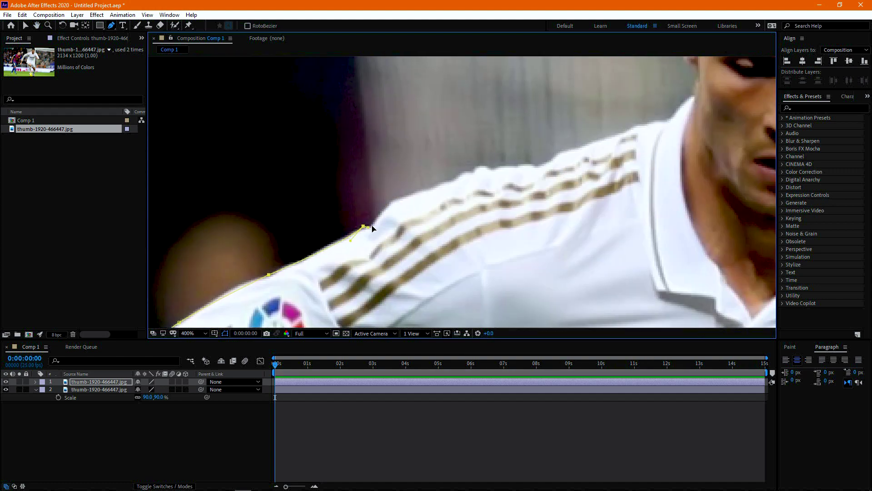
pyautogui.scroll(1, 382, 193)
# Trace the mask along the striped shoulder to the tip of the shirt collar beside the face
pyautogui.moveTo(450, 193); pyautogui.dragTo(517, 173)
pyautogui.moveTo(572, 157); pyautogui.dragTo(404, 212)
pyautogui.moveTo(441, 202); pyautogui.dragTo(442, 220)
pyautogui.moveTo(569, 166); pyautogui.dragTo(378, 225)
pyautogui.moveTo(426, 210); pyautogui.dragTo(462, 202)
pyautogui.moveTo(590, 131); pyautogui.dragTo(408, 228)
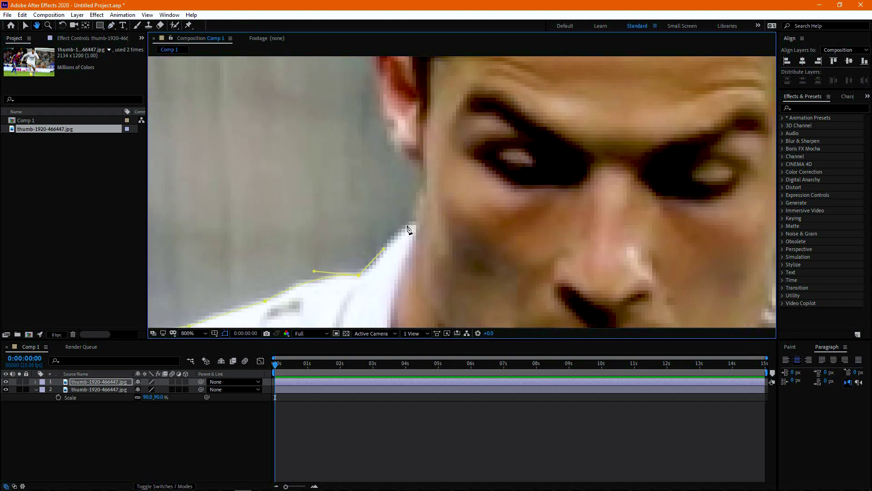
pyautogui.click(409, 228)
# Trace the mask around the ear, up the side of the head and into the spiky edge of the hair
pyautogui.moveTo(395, 95); pyautogui.dragTo(371, 291)
pyautogui.moveTo(358, 216)
pyautogui.mouseDown()
pyautogui.moveTo(366, 100)
pyautogui.moveTo(336, 145)
pyautogui.mouseUp()
pyautogui.moveTo(357, 238); pyautogui.dragTo(376, 251)
pyautogui.moveTo(400, 163); pyautogui.dragTo(321, 257)
pyautogui.moveTo(318, 165)
pyautogui.mouseDown()
pyautogui.moveTo(342, 125)
pyautogui.moveTo(346, 234)
pyautogui.mouseUp()
pyautogui.click(346, 234)
pyautogui.click(360, 216)
pyautogui.click(341, 191)
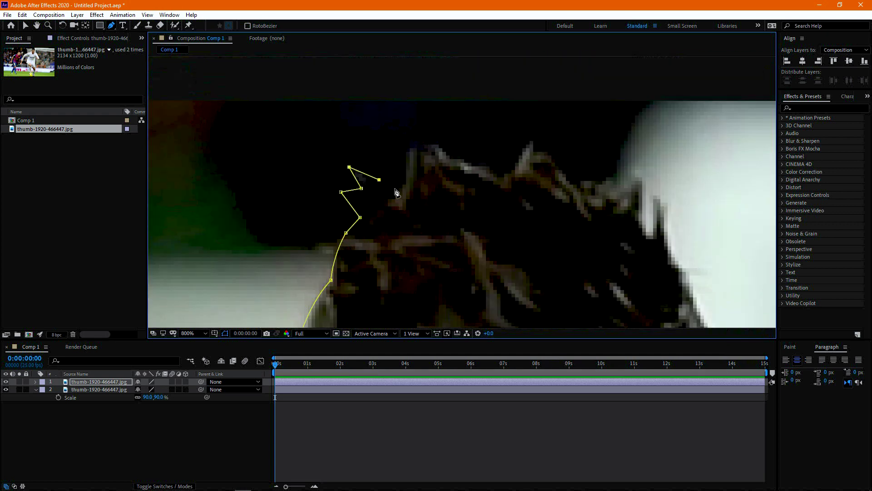
# Continue the mask across the hair and down the far side of the face toward the collar
pyautogui.click(394, 243)
pyautogui.click(471, 275)
pyautogui.moveTo(480, 318); pyautogui.dragTo(466, 230)
pyautogui.moveTo(504, 295); pyautogui.dragTo(427, 90)
pyautogui.click(439, 166)
pyautogui.moveTo(459, 300); pyautogui.dragTo(443, 86)
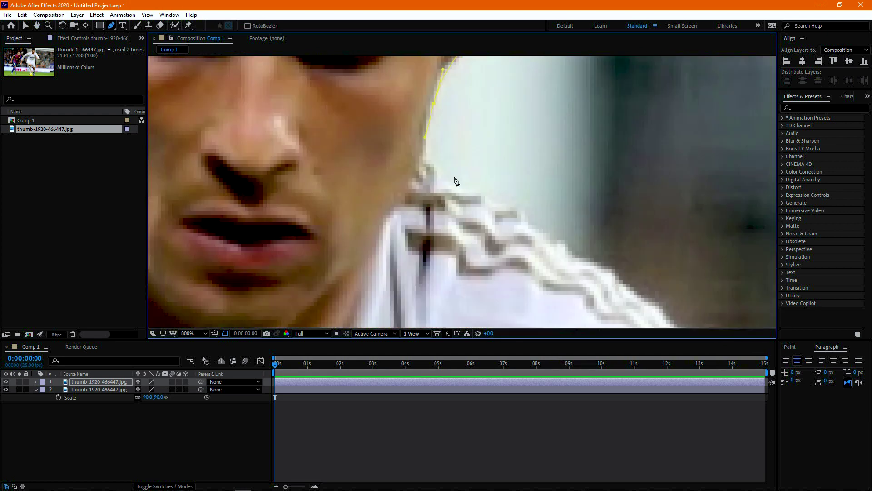
# Trace the mask over the other shoulder and down the outer sleeve of the bent arm to the striped cuff
pyautogui.moveTo(591, 272); pyautogui.dragTo(364, 77)
pyautogui.moveTo(462, 212); pyautogui.dragTo(463, 218)
pyautogui.moveTo(486, 281); pyautogui.dragTo(409, 146)
pyautogui.click(410, 145)
pyautogui.scroll(-1, 415, 182)
pyautogui.click(386, 142)
pyautogui.moveTo(431, 227); pyautogui.dragTo(383, 162)
pyautogui.click(374, 156)
pyautogui.moveTo(401, 210); pyautogui.dragTo(403, 234)
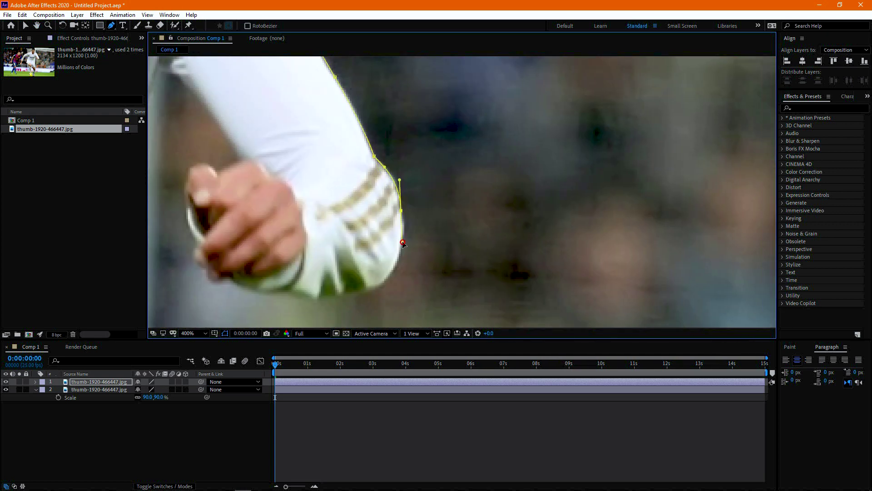
# Trace the mask under the bent arm's cuff and around the clenched hand
pyautogui.moveTo(380, 284)
pyautogui.mouseDown()
pyautogui.moveTo(354, 304)
pyautogui.moveTo(447, 215)
pyautogui.mouseUp()
pyautogui.scroll(1, 354, 304)
pyautogui.click(418, 201)
pyautogui.click(366, 211)
pyautogui.click(312, 193)
pyautogui.moveTo(259, 197)
pyautogui.mouseDown()
pyautogui.moveTo(203, 179)
pyautogui.moveTo(347, 206)
pyautogui.moveTo(340, 151)
pyautogui.moveTo(359, 209)
pyautogui.mouseUp()
pyautogui.click(345, 192)
pyautogui.moveTo(411, 174); pyautogui.dragTo(457, 220)
pyautogui.click(468, 153)
# Continue the mask along the inner edge of the bent arm and down the side of the shirt to the shorts
pyautogui.moveTo(467, 153); pyautogui.dragTo(559, 247)
pyautogui.moveTo(420, 73); pyautogui.dragTo(397, 62)
pyautogui.moveTo(338, 221)
pyautogui.mouseDown()
pyautogui.moveTo(319, 300)
pyautogui.moveTo(457, 143)
pyautogui.mouseUp()
pyautogui.moveTo(409, 300); pyautogui.dragTo(363, 82)
pyautogui.moveTo(362, 189); pyautogui.dragTo(310, 143)
pyautogui.moveTo(368, 265); pyautogui.dragTo(267, 114)
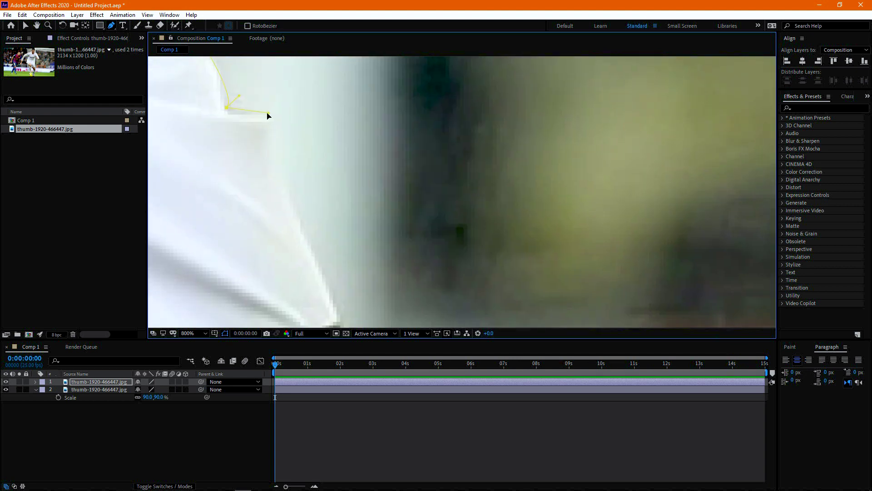
# Trace the mask down the side of the shorts, past the hem and onto the thigh of the standing leg
pyautogui.moveTo(306, 238); pyautogui.dragTo(318, 281)
pyautogui.moveTo(318, 282); pyautogui.dragTo(302, 183)
pyautogui.moveTo(337, 318); pyautogui.dragTo(280, 119)
pyautogui.click(320, 300)
pyautogui.moveTo(319, 300); pyautogui.dragTo(241, 166)
pyautogui.moveTo(229, 238); pyautogui.dragTo(205, 285)
pyautogui.moveTo(206, 286); pyautogui.dragTo(174, 211)
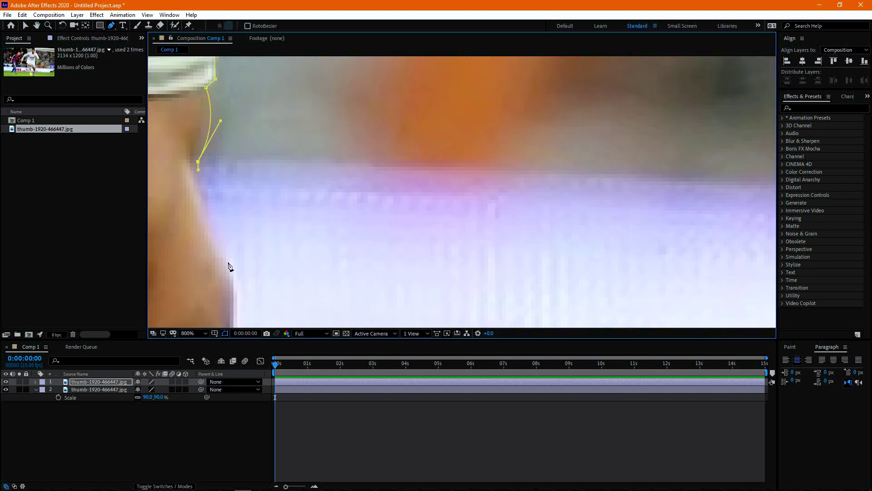
# Continue the mask around the knee and down the outer edge of the standing leg's sock
pyautogui.moveTo(230, 267); pyautogui.dragTo(235, 281)
pyautogui.moveTo(235, 280); pyautogui.dragTo(285, 109)
pyautogui.moveTo(268, 266); pyautogui.dragTo(261, 273)
pyautogui.moveTo(272, 309); pyautogui.dragTo(318, 82)
pyautogui.moveTo(327, 167); pyautogui.dragTo(285, 202)
pyautogui.moveTo(284, 203); pyautogui.dragTo(316, 222)
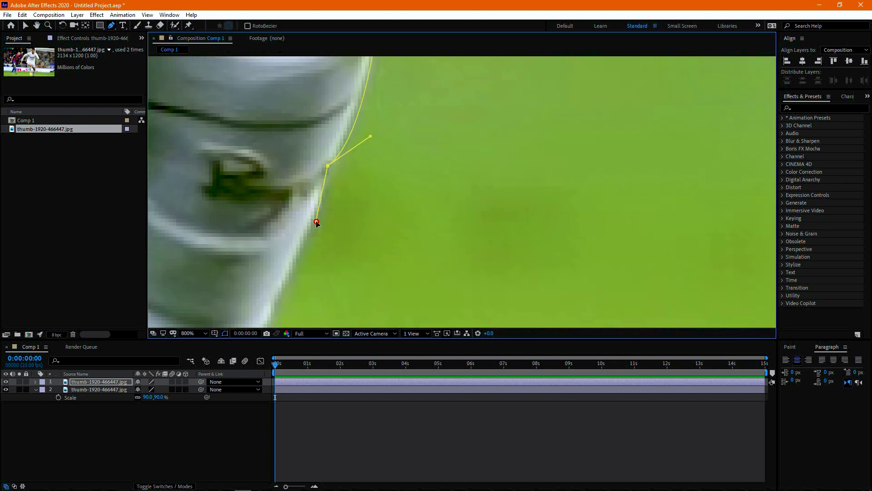
# Trace the mask down the ankle of the standing leg and around its boot
pyautogui.moveTo(296, 300); pyautogui.dragTo(359, 69)
pyautogui.moveTo(347, 135); pyautogui.dragTo(381, 165)
pyautogui.moveTo(381, 165); pyautogui.dragTo(341, 148)
pyautogui.click(352, 190)
pyautogui.click(388, 201)
pyautogui.moveTo(432, 272); pyautogui.dragTo(382, 176)
# Run the mask beneath the boot and around the ball, close it at its starting point and deselect the layer
pyautogui.moveTo(392, 176); pyautogui.dragTo(544, 212)
pyautogui.click(339, 281)
pyautogui.scroll(-3, 542, 158)
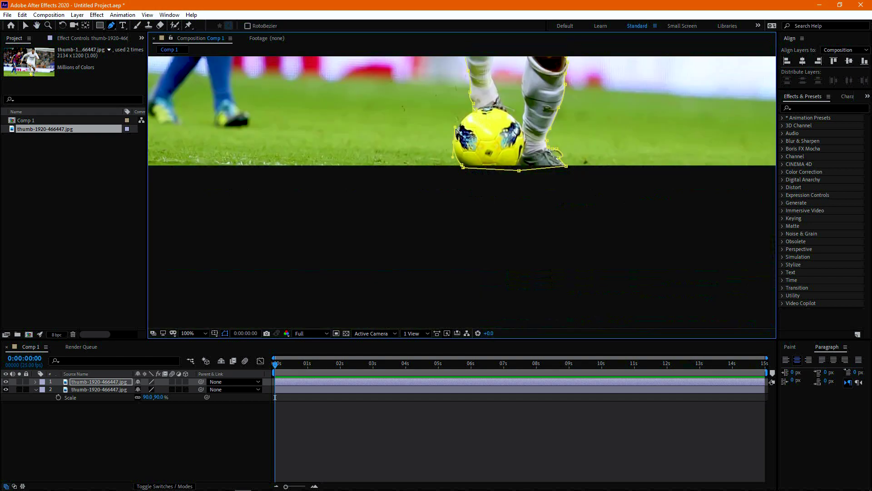
pyautogui.scroll(2, 502, 106)
pyautogui.scroll(2, 385, 128)
pyautogui.click(390, 150)
pyautogui.scroll(-5, 389, 150)
pyautogui.click(90, 432)
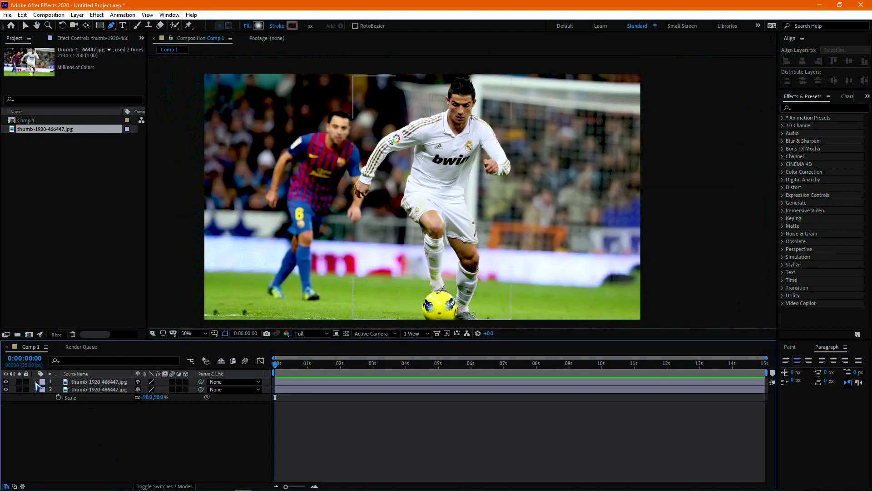
# Start a second mask on the upper photo layer, tracing the lower part of the background gap between the player's legs
pyautogui.click(81, 382)
pyautogui.scroll(3, 457, 228)
pyautogui.click(300, 136)
pyautogui.click(370, 230)
pyautogui.moveTo(368, 309); pyautogui.dragTo(458, 93)
pyautogui.moveTo(472, 282); pyautogui.dragTo(455, 127)
pyautogui.moveTo(431, 220); pyautogui.dragTo(446, 249)
pyautogui.moveTo(450, 291); pyautogui.dragTo(462, 177)
pyautogui.moveTo(392, 188)
pyautogui.mouseDown()
pyautogui.moveTo(361, 164)
pyautogui.moveTo(440, 290)
pyautogui.mouseUp()
pyautogui.click(412, 181)
pyautogui.click(414, 174)
# Trace the rest of the gap along the inner leg up to the shorts and close the second mask
pyautogui.press('space')
pyautogui.press('space')
pyautogui.click(398, 149)
pyautogui.moveTo(393, 91); pyautogui.dragTo(268, 281)
pyautogui.click(262, 224)
pyautogui.click(269, 118)
pyautogui.click(268, 98)
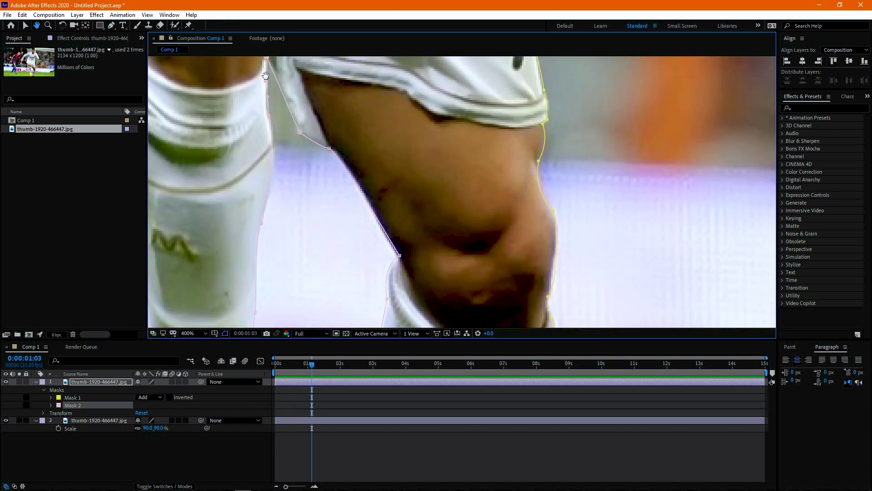
pyautogui.moveTo(266, 77); pyautogui.dragTo(275, 145)
pyautogui.press('g')
pyautogui.click(276, 126)
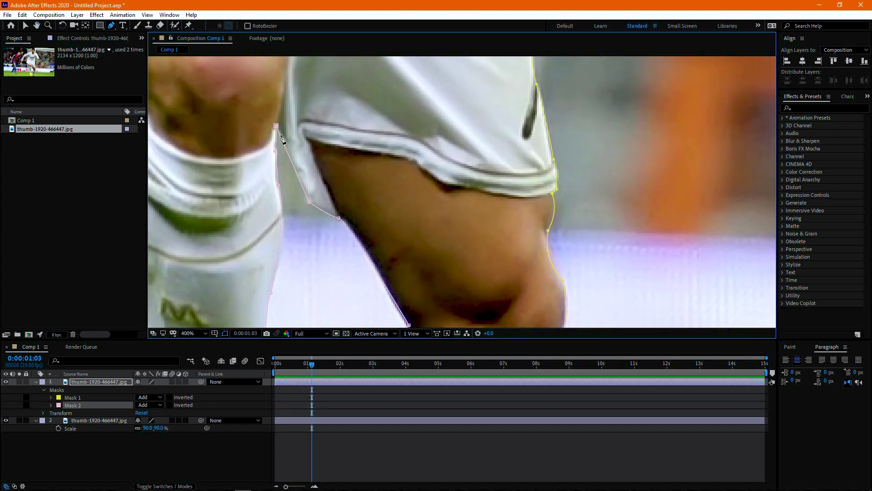
# Hide the lower photo layer to isolate the masked player
pyautogui.scroll(-4, 361, 205)
pyautogui.scroll(1, 361, 205)
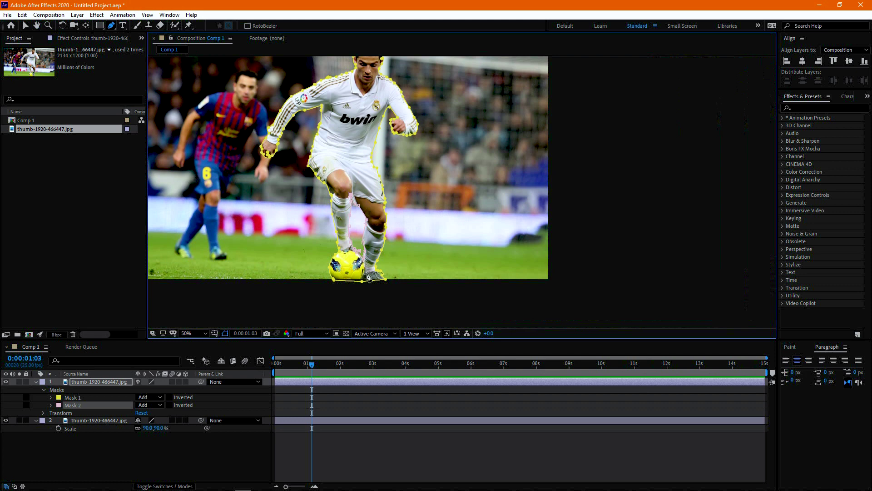
pyautogui.click(6, 421)
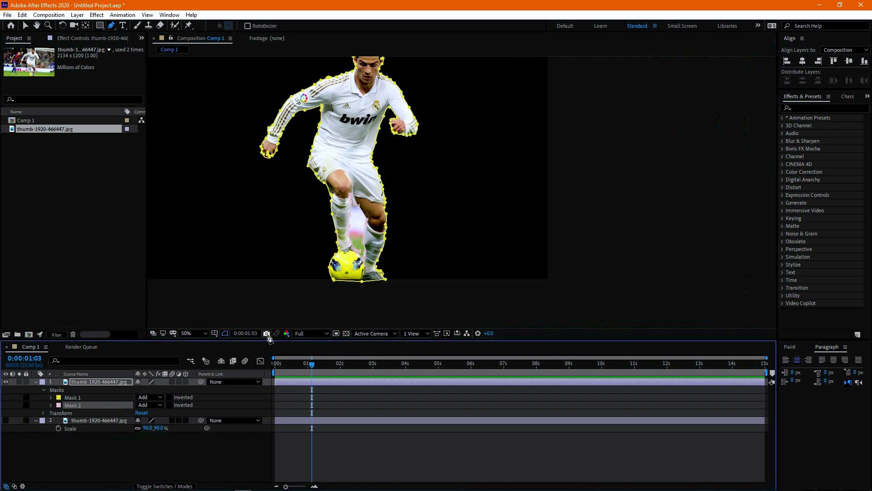
# Set Mask 2 to Subtract to cut out the gap between the player's legs, and deselect the layer
pyautogui.scroll(2, 396, 258)
pyautogui.press('g')
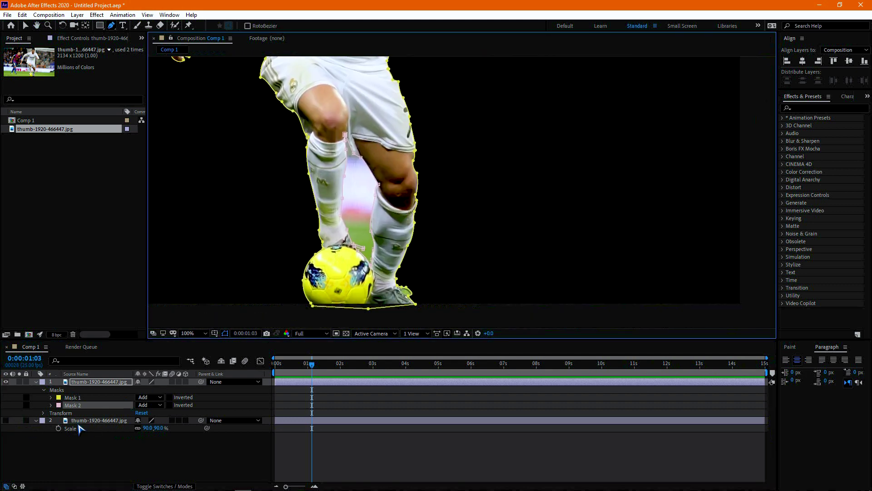
pyautogui.click(150, 405)
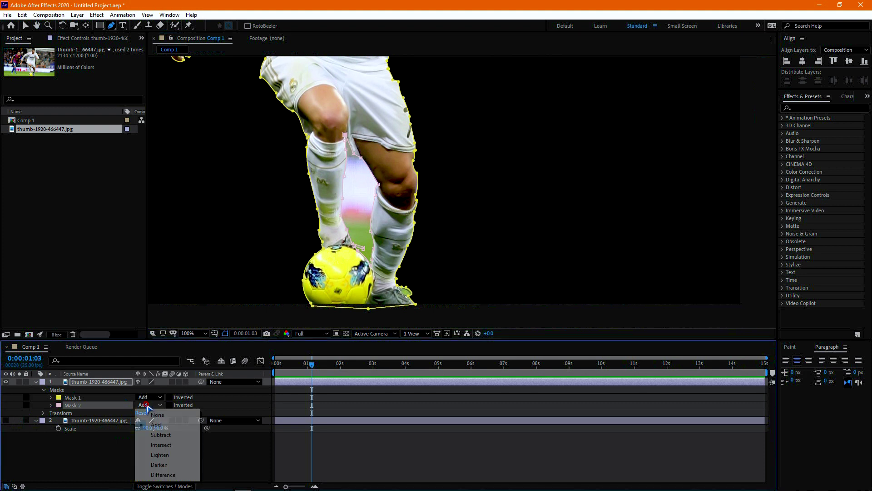
pyautogui.click(157, 436)
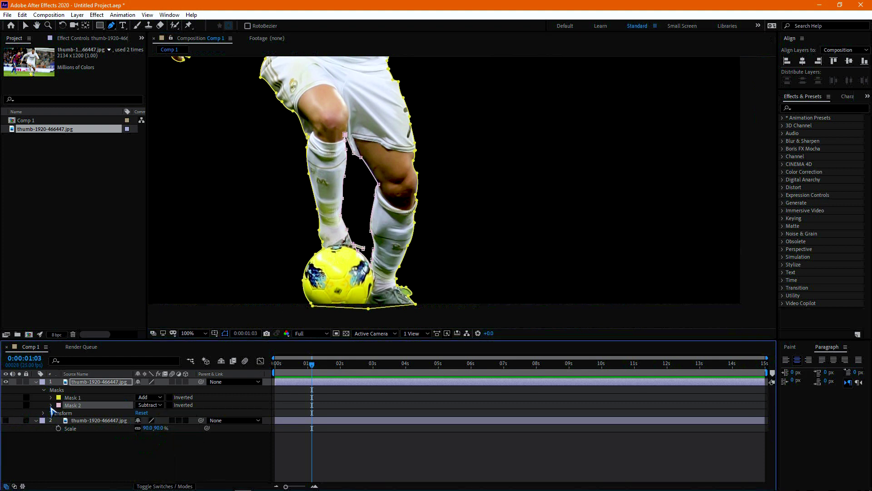
pyautogui.click(25, 25)
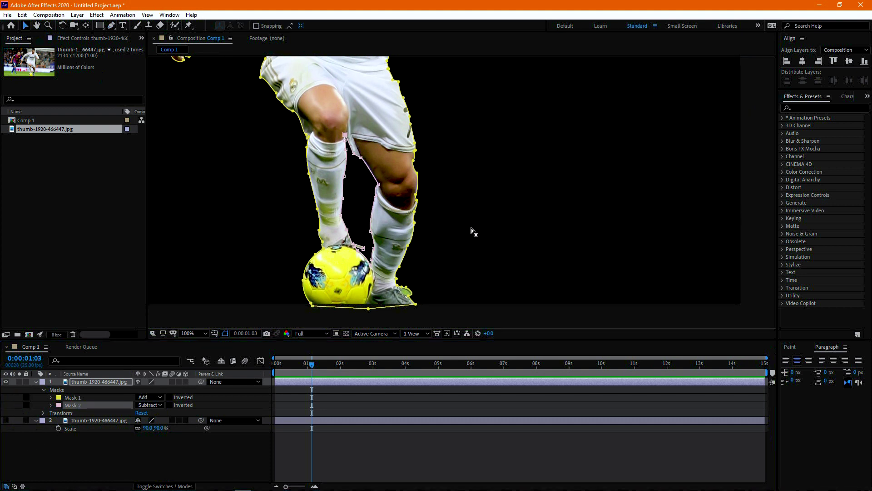
pyautogui.click(88, 449)
# Examine the isolated player's cutout edges up close, and fit the whole composition in the viewer
pyautogui.scroll(-2, 497, 221)
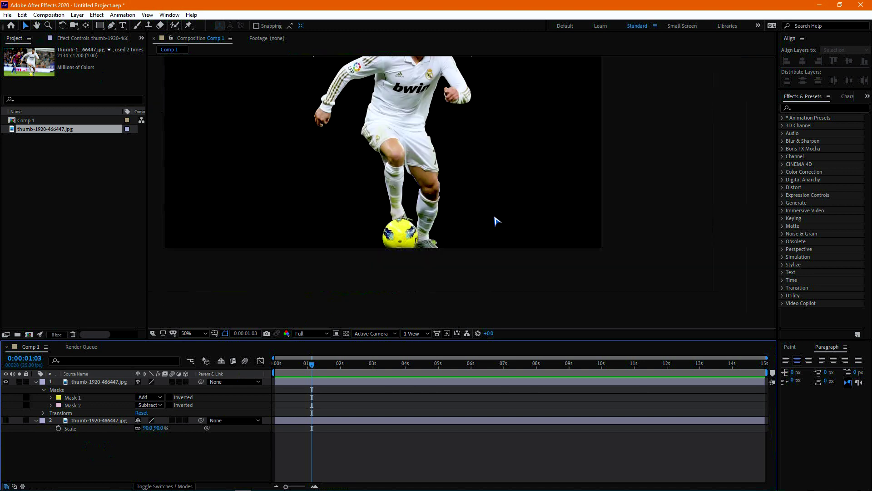
pyautogui.moveTo(448, 129); pyautogui.dragTo(450, 200)
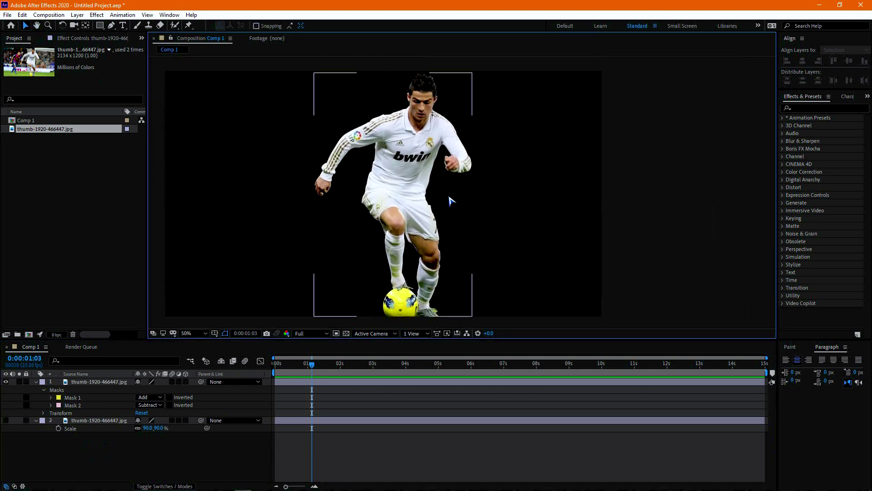
pyautogui.scroll(4, 431, 194)
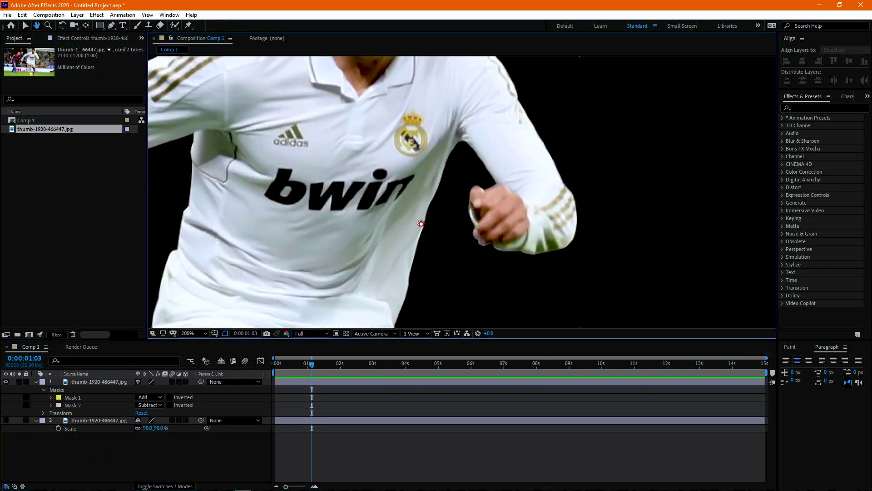
pyautogui.scroll(-4, 420, 207)
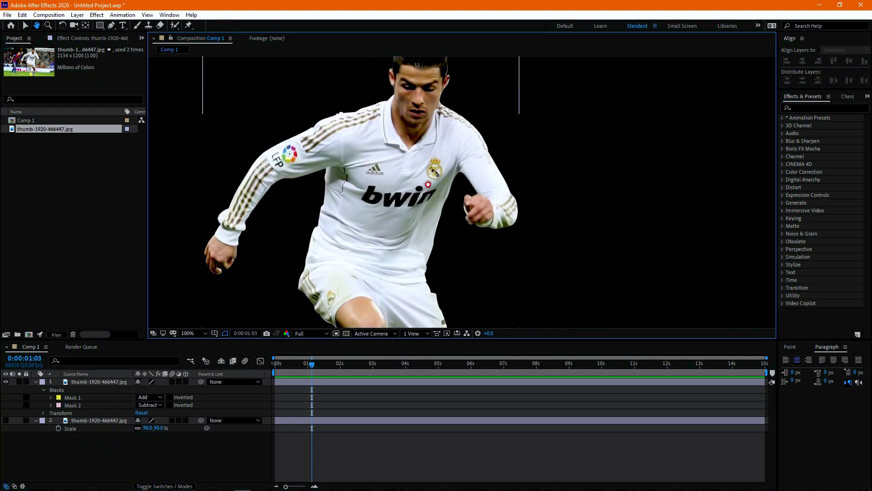
pyautogui.moveTo(431, 240); pyautogui.dragTo(443, 203)
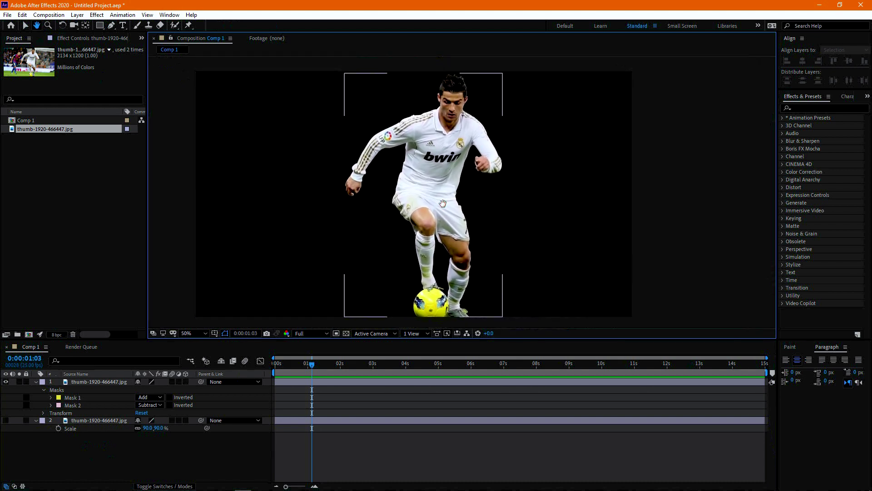
pyautogui.click(196, 333)
pyautogui.click(214, 174)
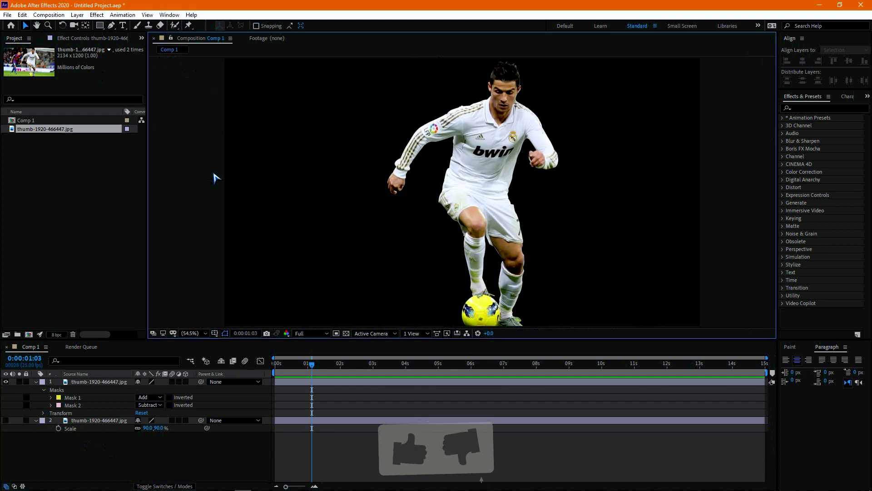
# Show the lower photo layer again and auto-trace the masked layer's alpha channel for the current frame onto a new layer
pyautogui.click(6, 420)
pyautogui.click(81, 383)
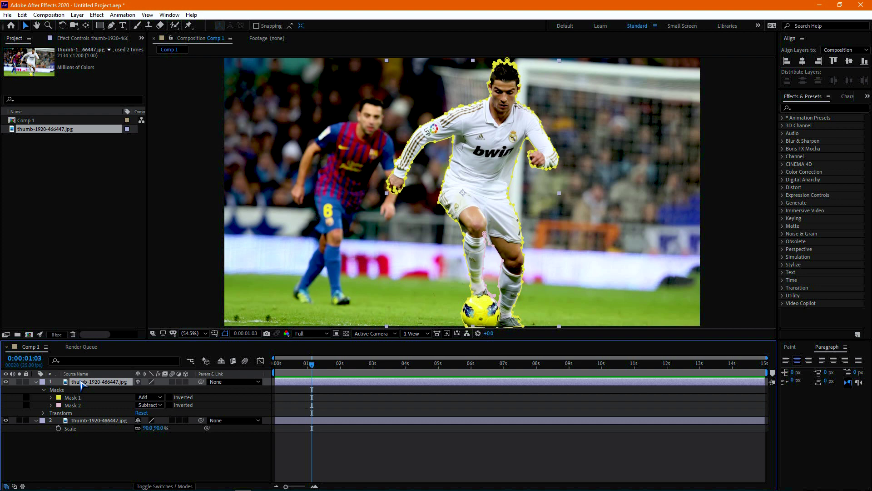
pyautogui.click(78, 15)
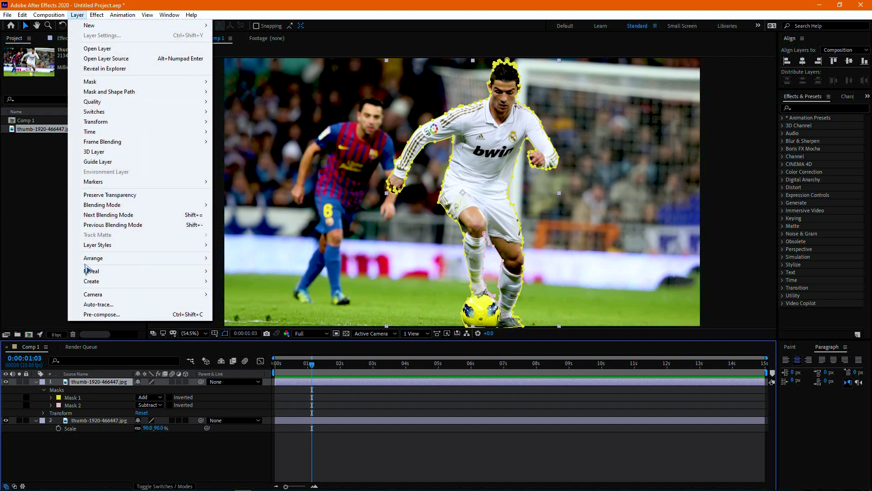
pyautogui.click(101, 304)
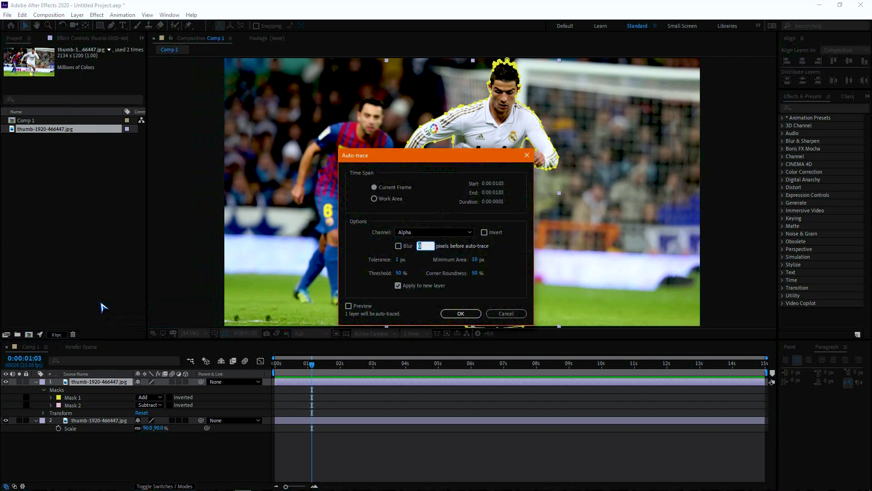
pyautogui.click(449, 314)
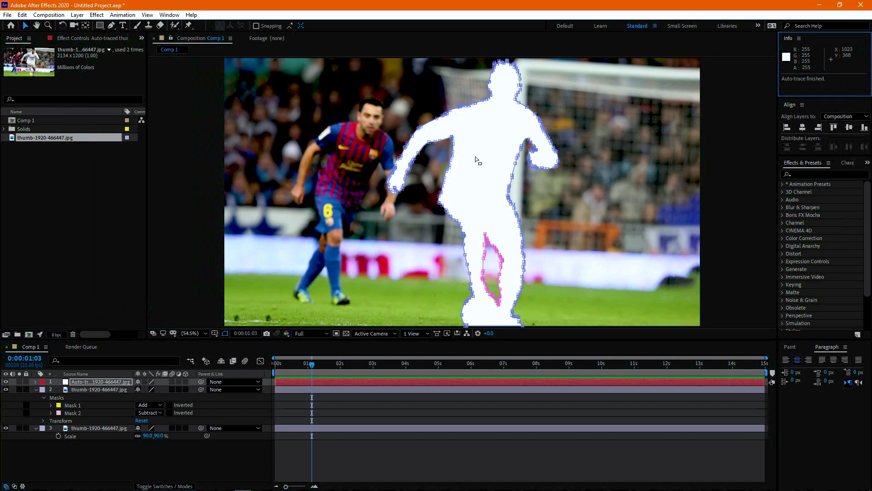
pyautogui.click(26, 28)
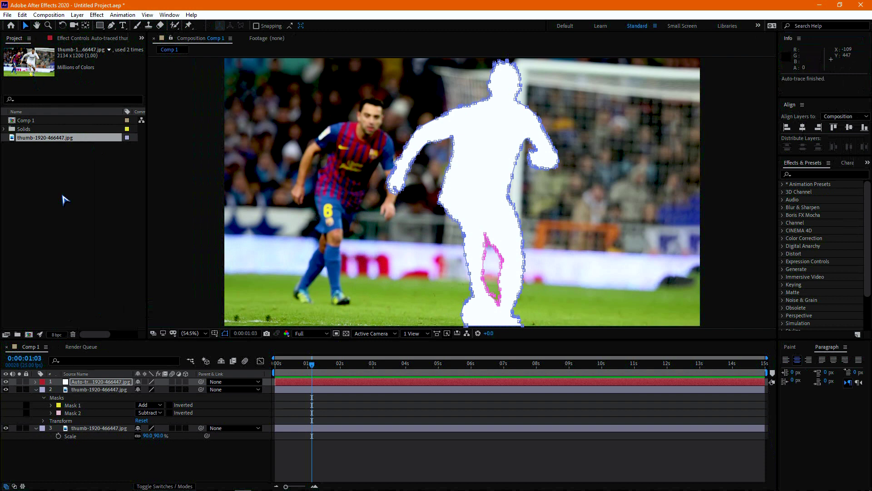
# Find the Saber effect and apply it to the auto-traced layer, widening the area that shows its settings
pyautogui.click(98, 383)
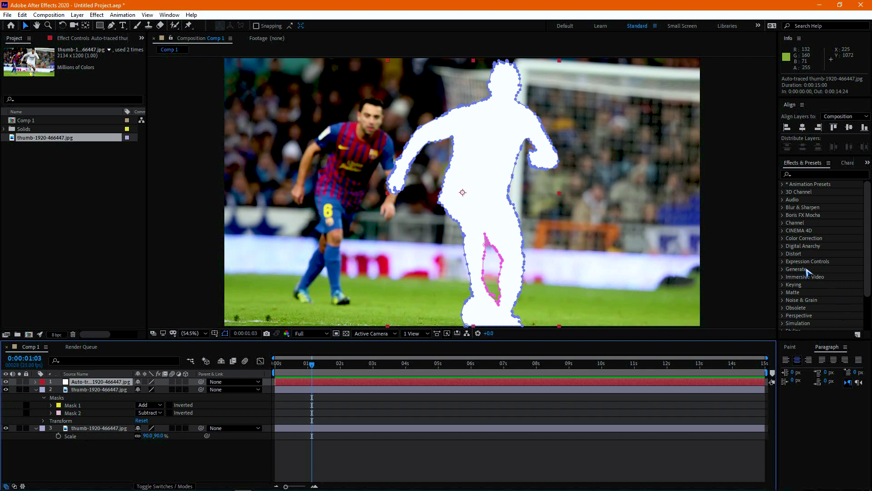
pyautogui.click(800, 172)
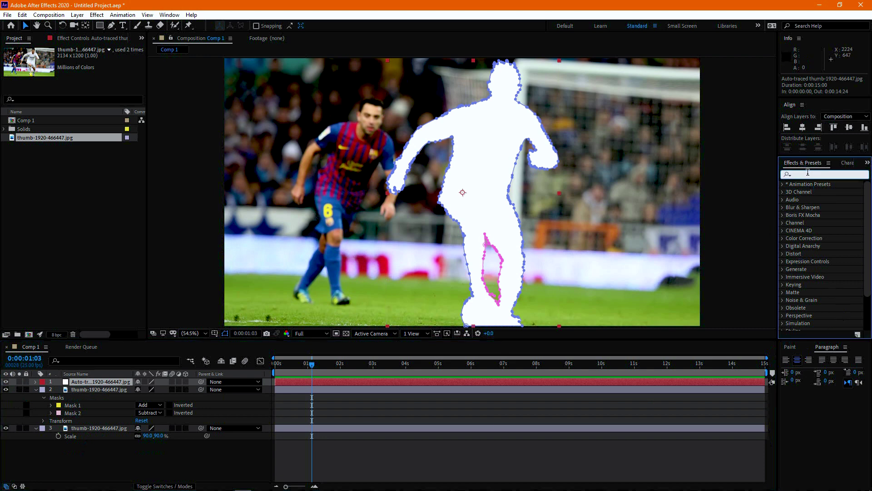
pyautogui.write('Sab')
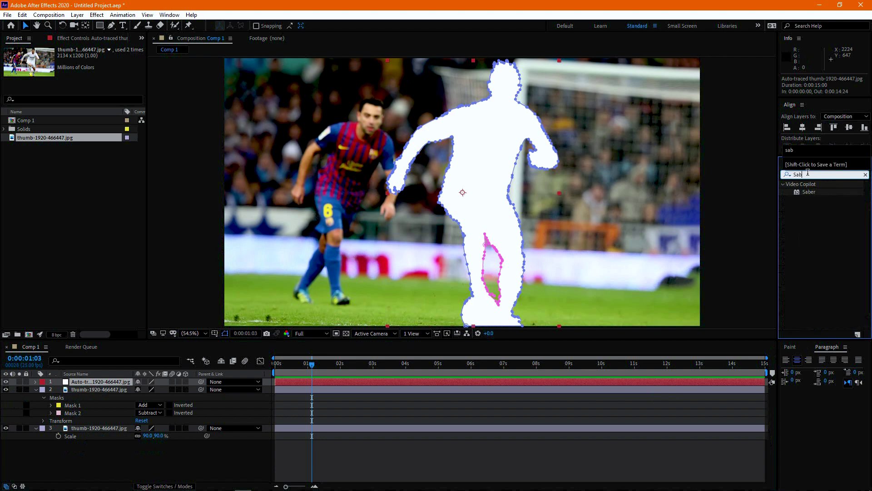
pyautogui.write('er')
pyautogui.click(812, 192)
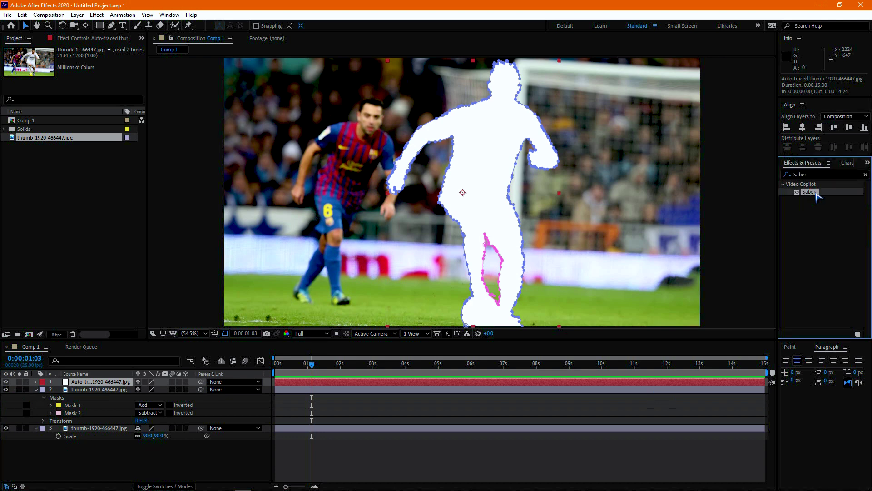
pyautogui.moveTo(816, 196)
pyautogui.mouseDown()
pyautogui.moveTo(159, 389)
pyautogui.moveTo(89, 383)
pyautogui.mouseUp()
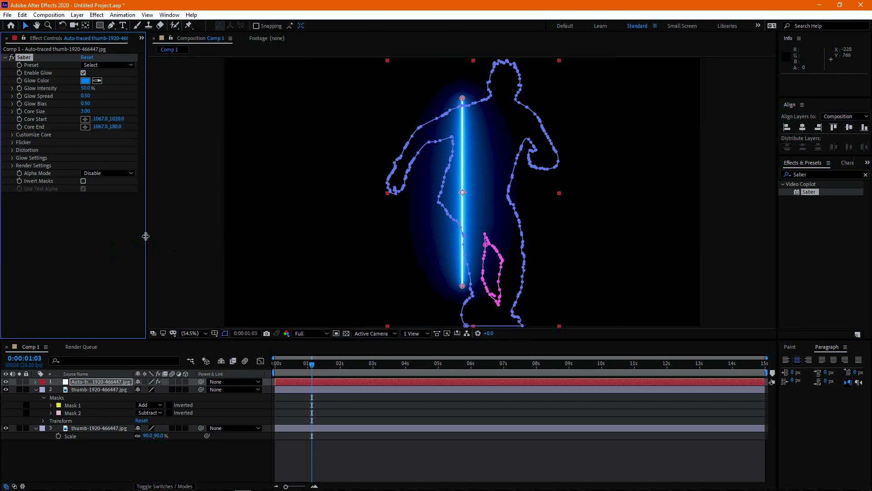
pyautogui.moveTo(148, 236); pyautogui.dragTo(184, 249)
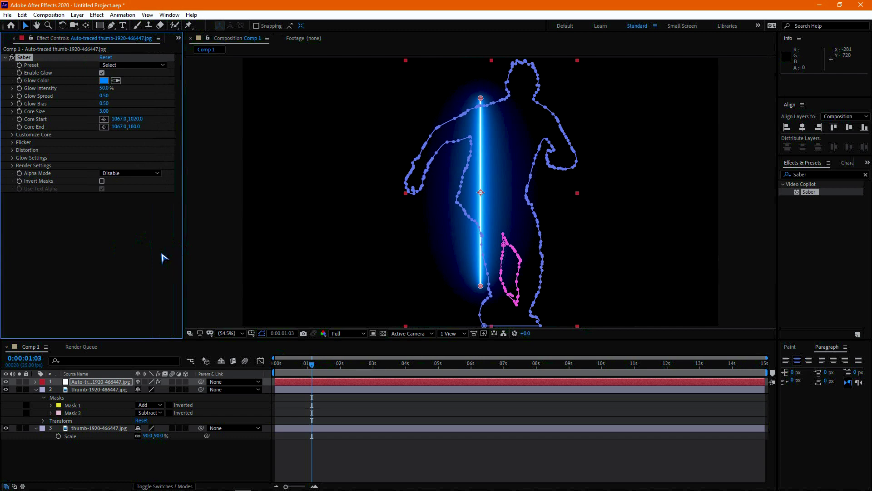
# Set Saber's preset to Electric and its core type to Layer Masks, and hide the mask outlines in the viewer
pyautogui.click(113, 66)
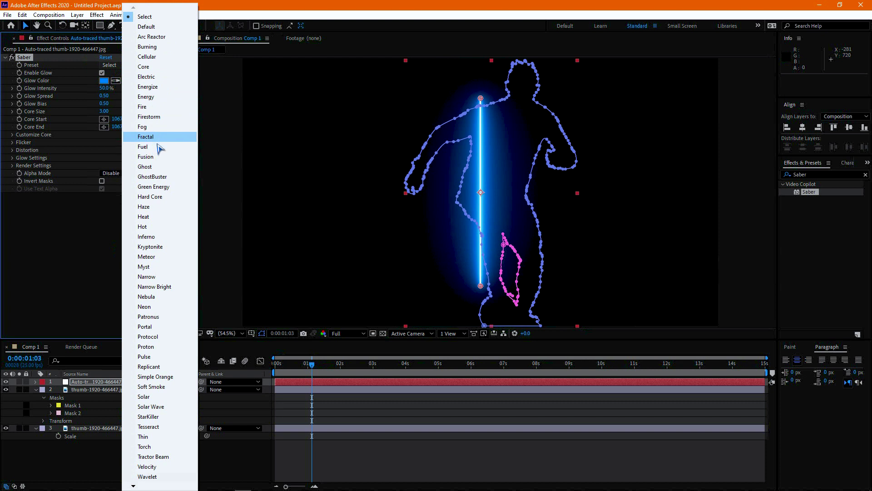
pyautogui.click(156, 78)
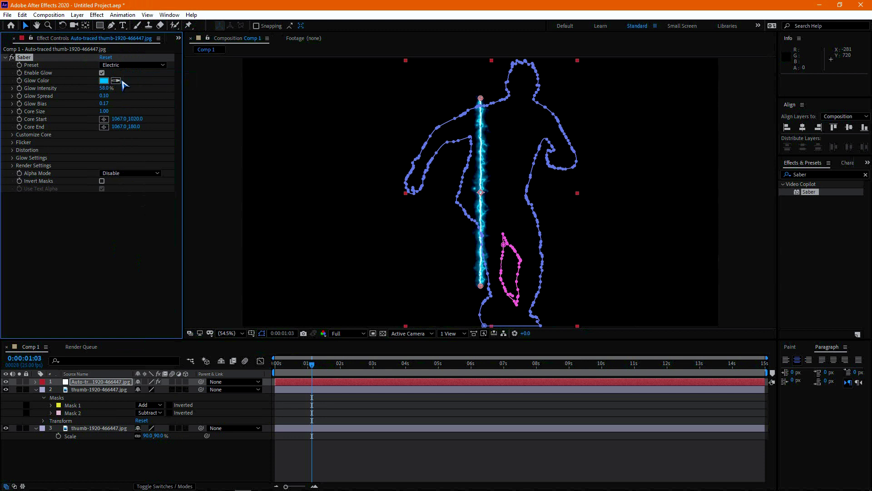
pyautogui.click(13, 135)
pyautogui.click(109, 143)
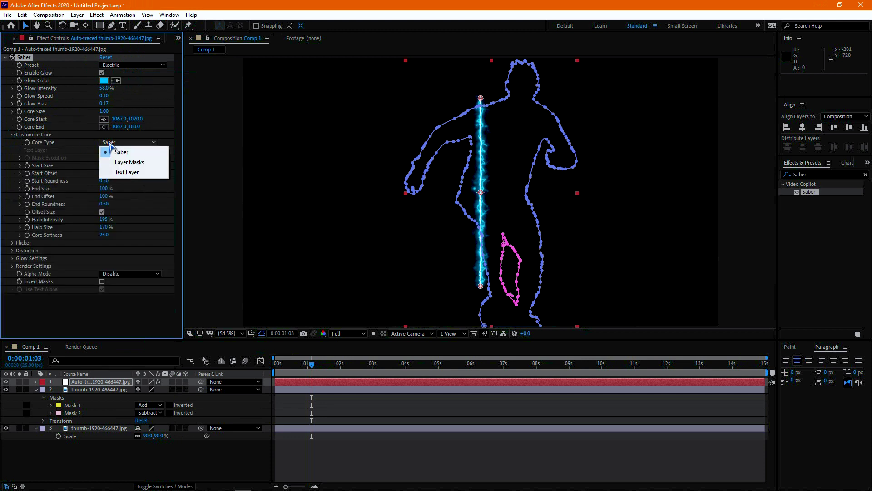
pyautogui.click(132, 162)
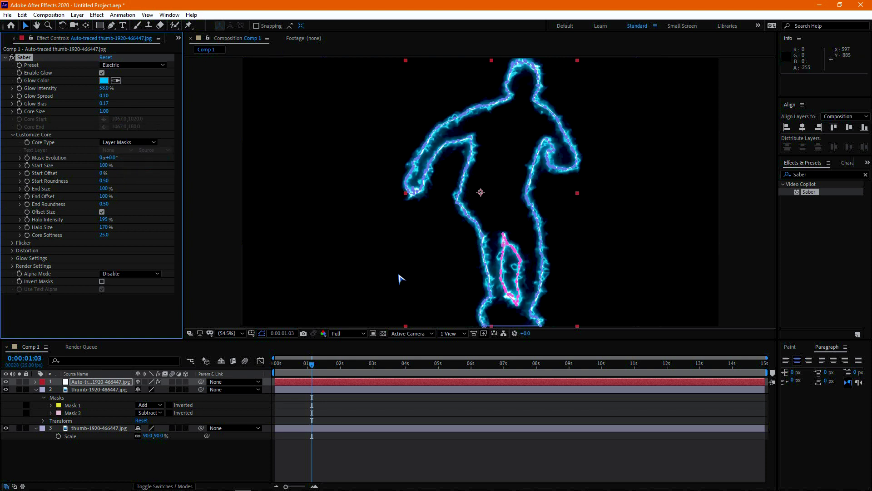
pyautogui.click(262, 334)
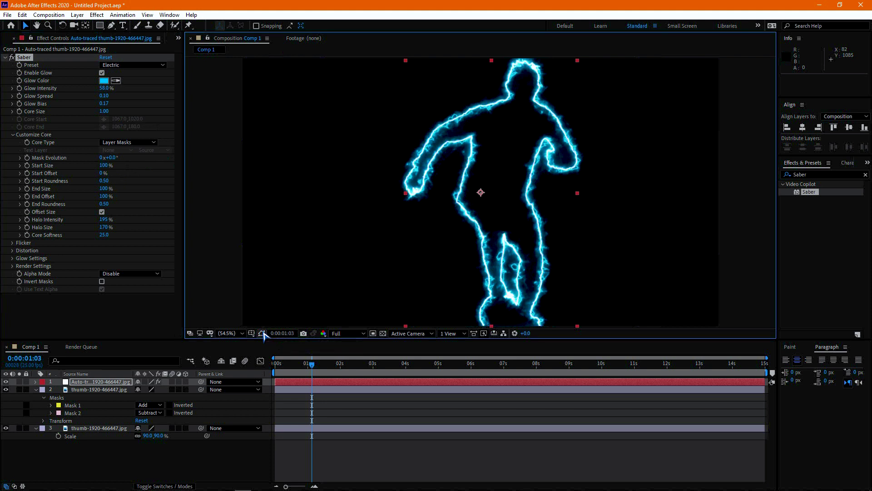
# Set Saber's composite setting to Transparent and scrub the timeline to 0:00:01:13 to preview the glow over the photo
pyautogui.click(13, 266)
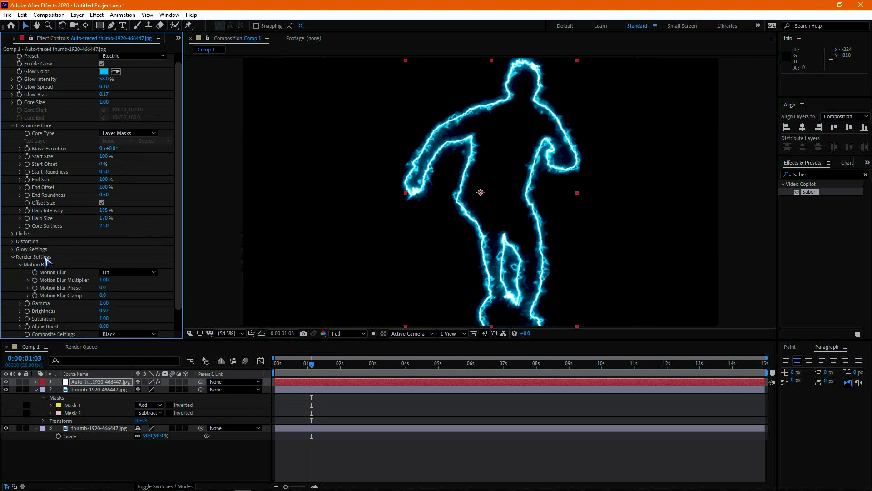
pyautogui.scroll(-2, 65, 270)
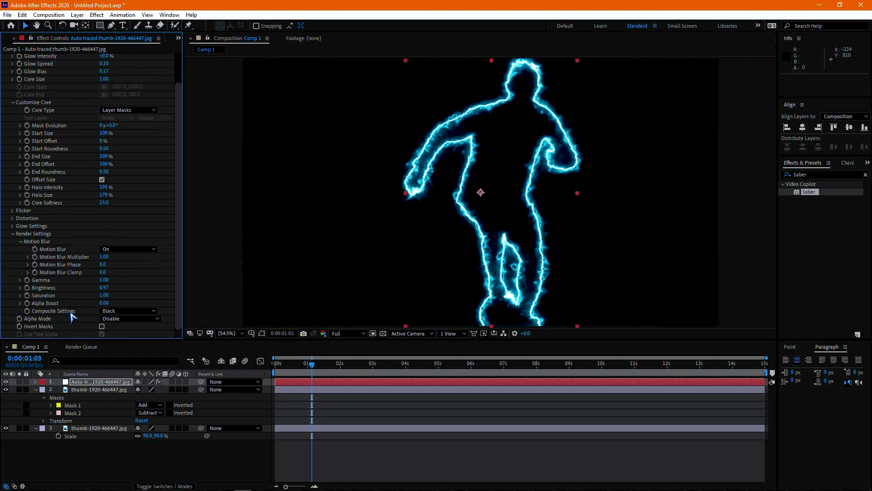
pyautogui.click(129, 311)
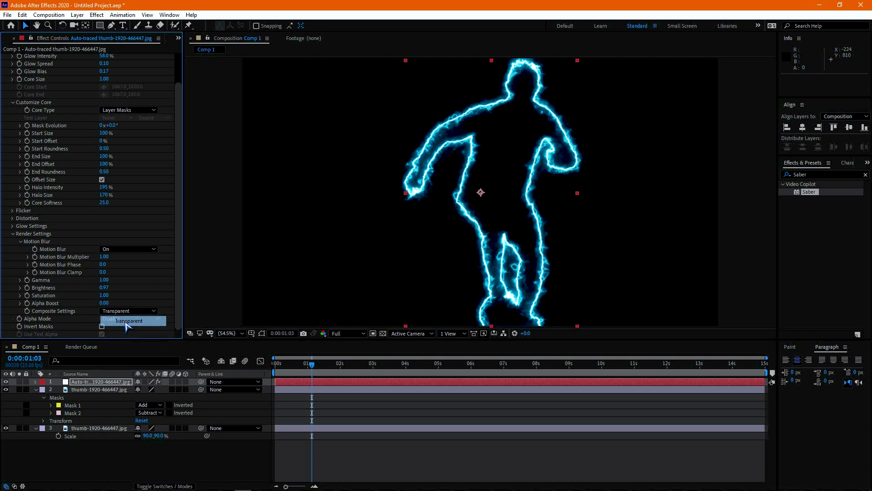
pyautogui.click(127, 321)
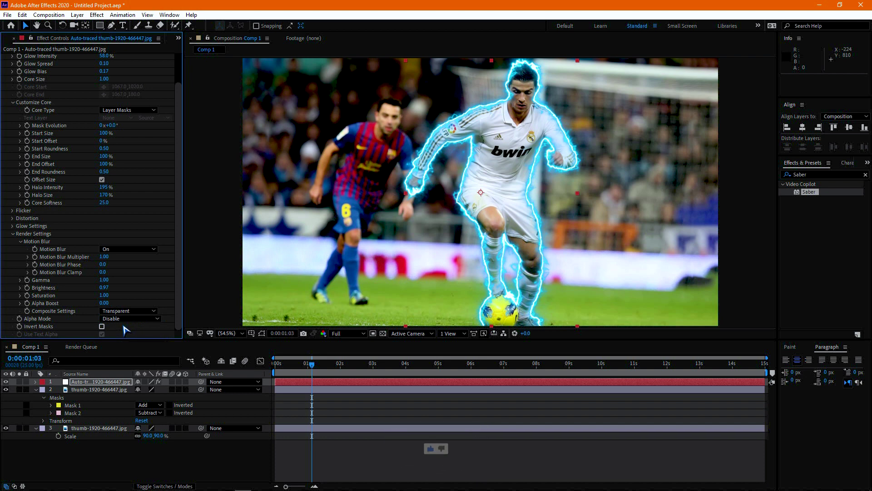
pyautogui.press(',')
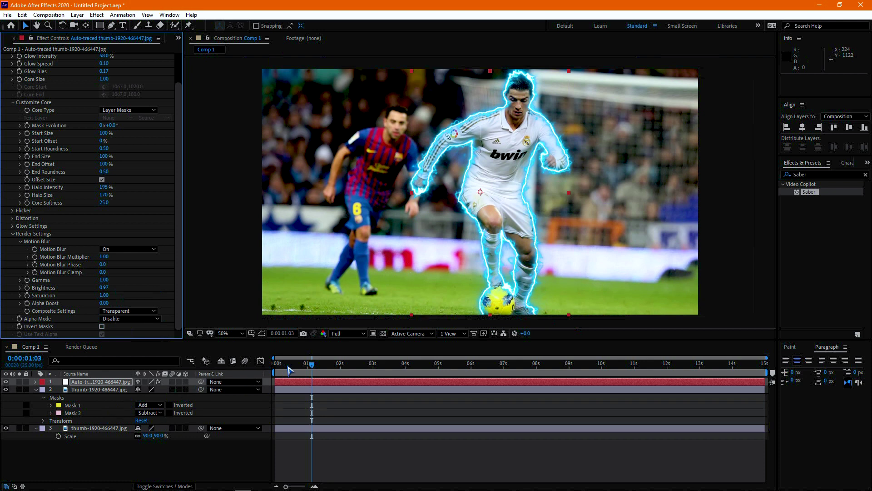
pyautogui.moveTo(289, 370); pyautogui.dragTo(327, 376)
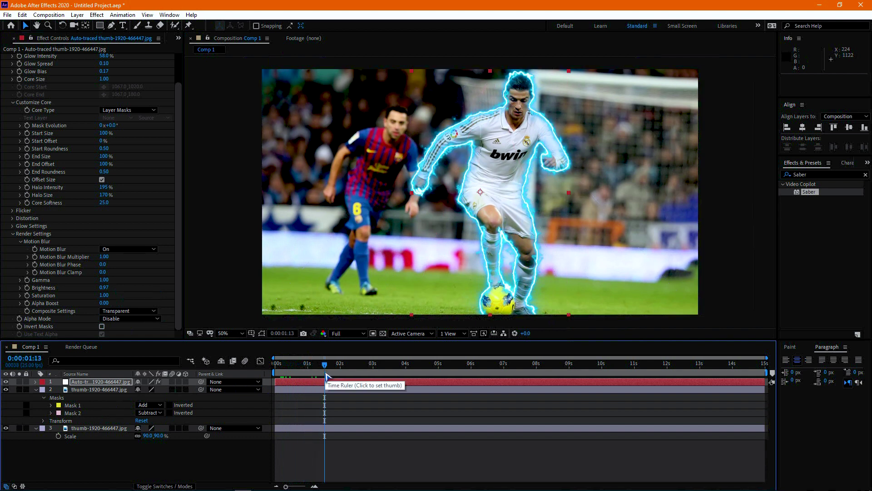
# Change Saber's glow color to golden yellow, FFB401
pyautogui.scroll(2, 140, 193)
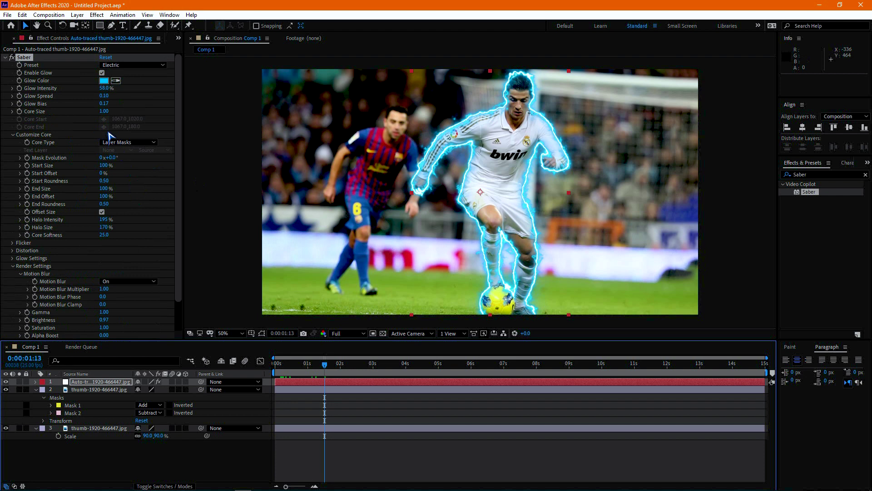
pyautogui.click(104, 80)
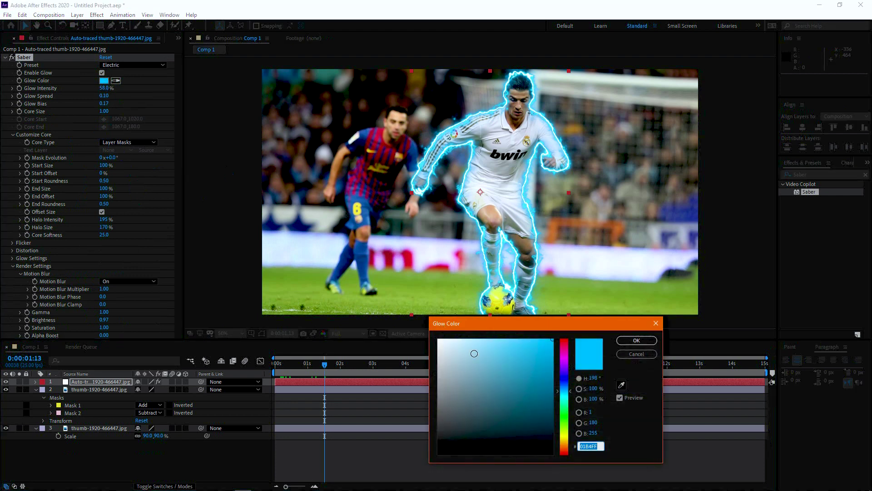
pyautogui.moveTo(567, 432); pyautogui.dragTo(564, 443)
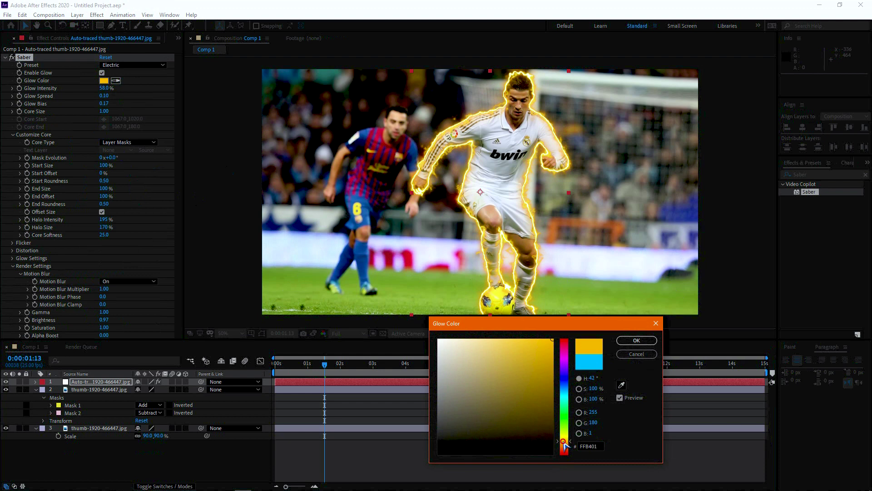
pyautogui.click(630, 341)
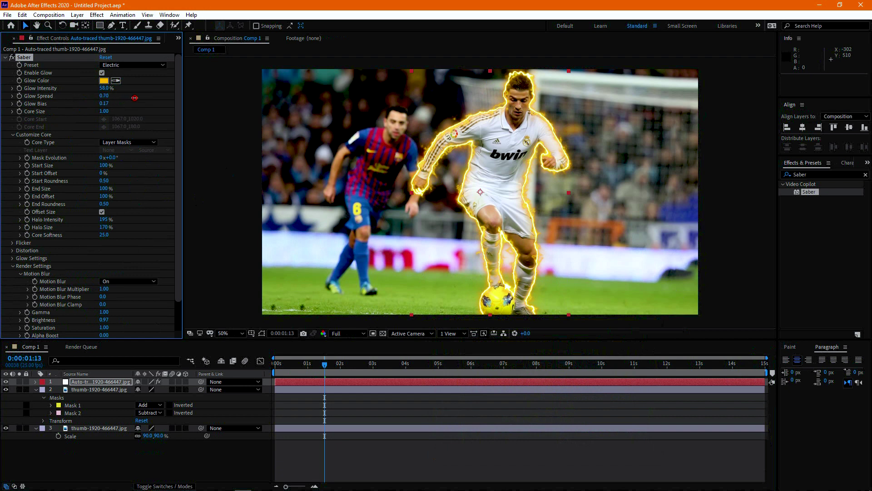
# Try a Saber glow spread of 0.24, undo it, and set the core size to 1.40
pyautogui.moveTo(129, 99); pyautogui.dragTo(120, 99)
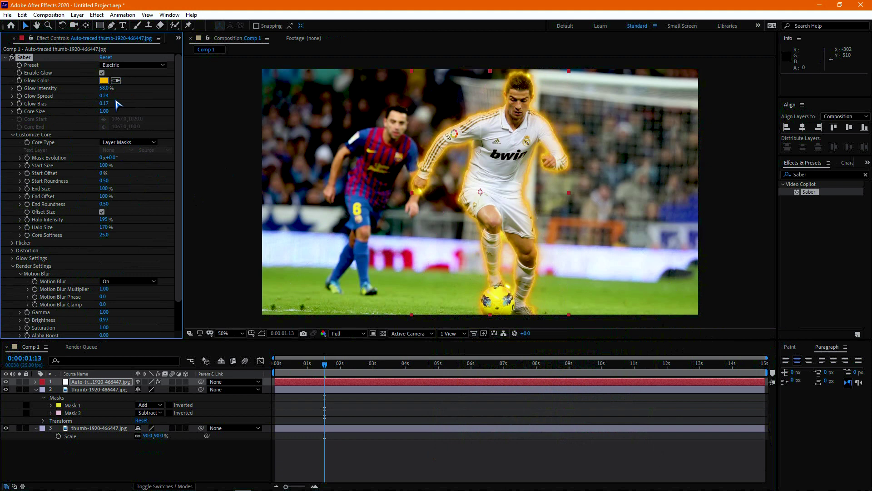
pyautogui.hotkey('ctrl', 'z')
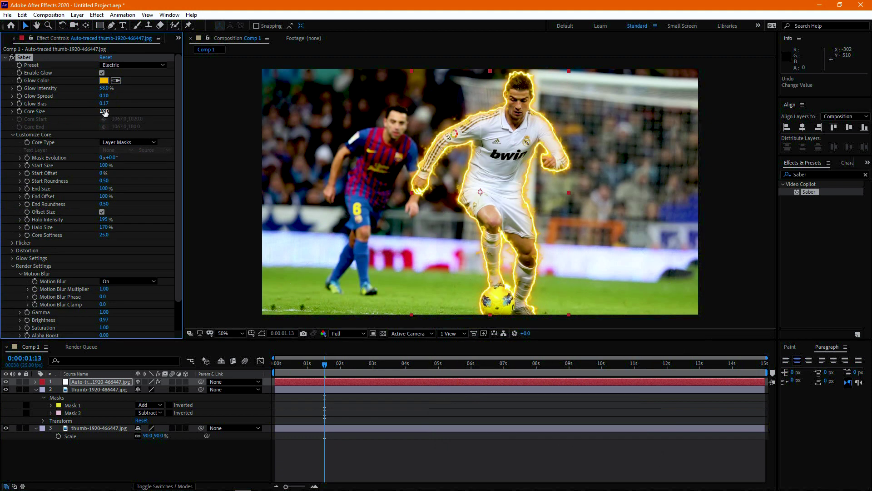
pyautogui.moveTo(105, 110); pyautogui.dragTo(110, 110)
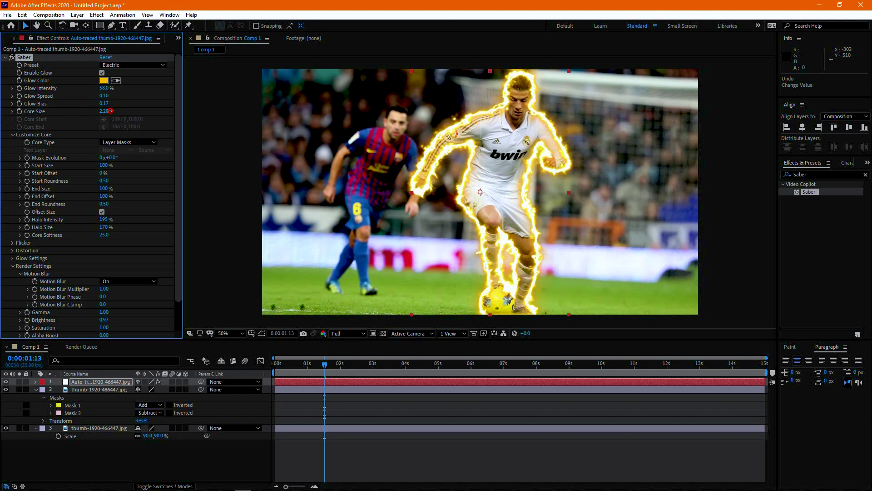
pyautogui.moveTo(110, 111); pyautogui.dragTo(108, 111)
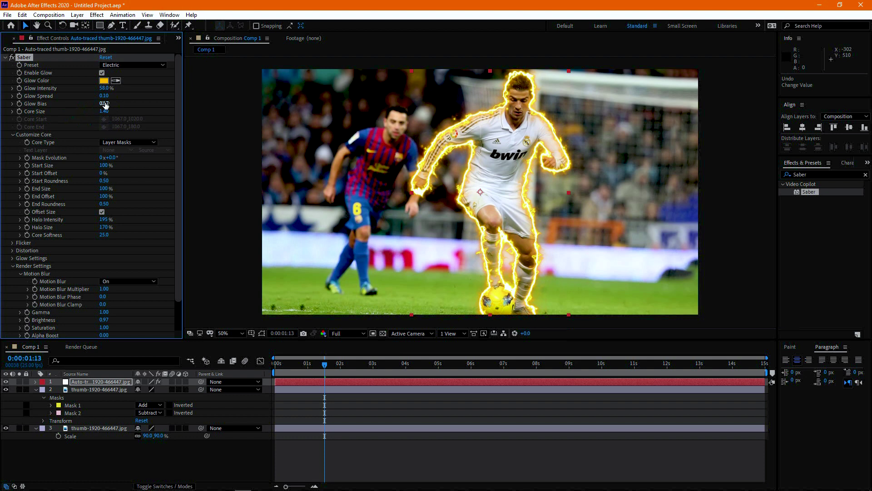
# Set Saber's glow bias to 0.20 and its glow spread to 0.11
pyautogui.moveTo(105, 103); pyautogui.dragTo(110, 104)
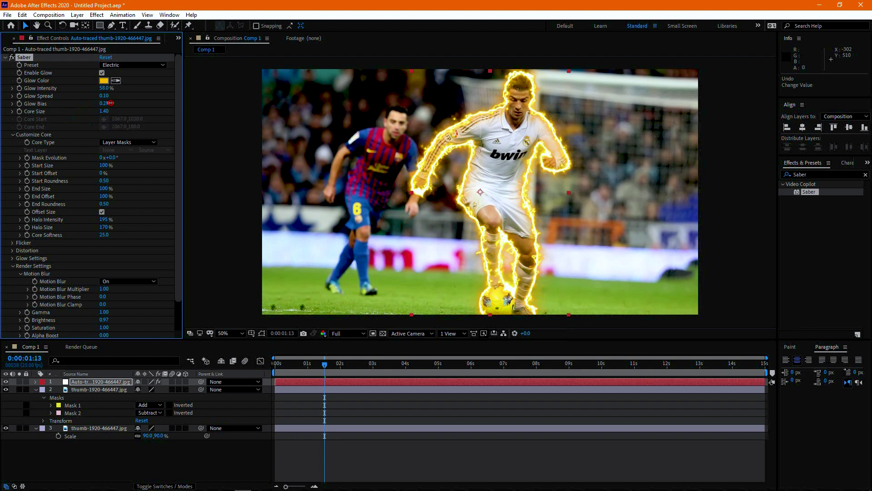
pyautogui.click(106, 104)
pyautogui.click(106, 96)
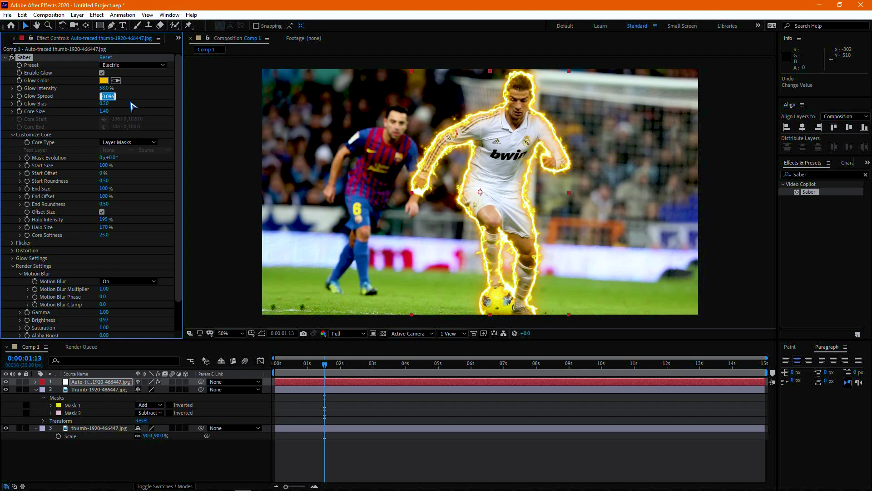
pyautogui.write('0.11')
pyautogui.press('Return')
# Play the composition from the first frame to preview the yellow electric glow, stopping at 0:00:08:14
pyautogui.moveTo(307, 366); pyautogui.dragTo(253, 374)
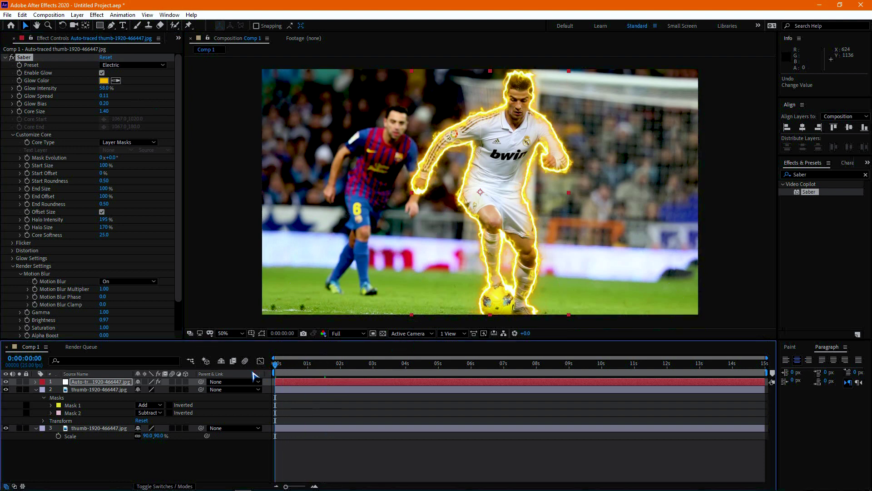
pyautogui.press('space')
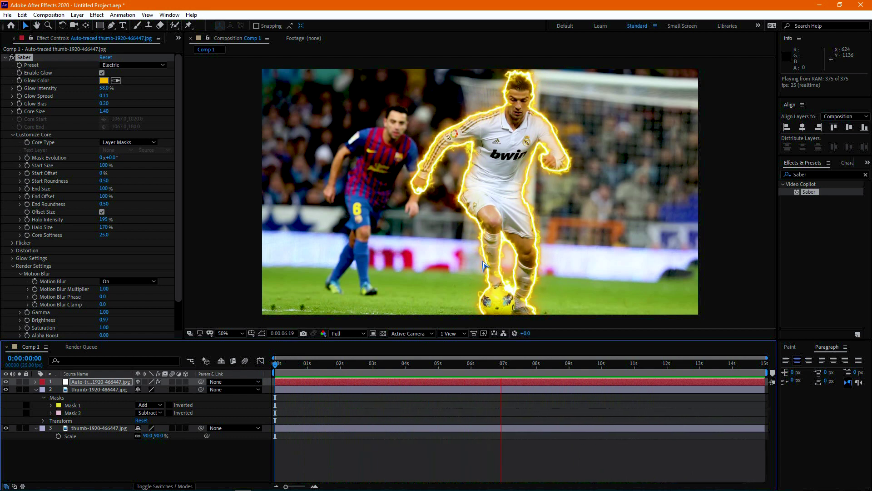
pyautogui.press('space')
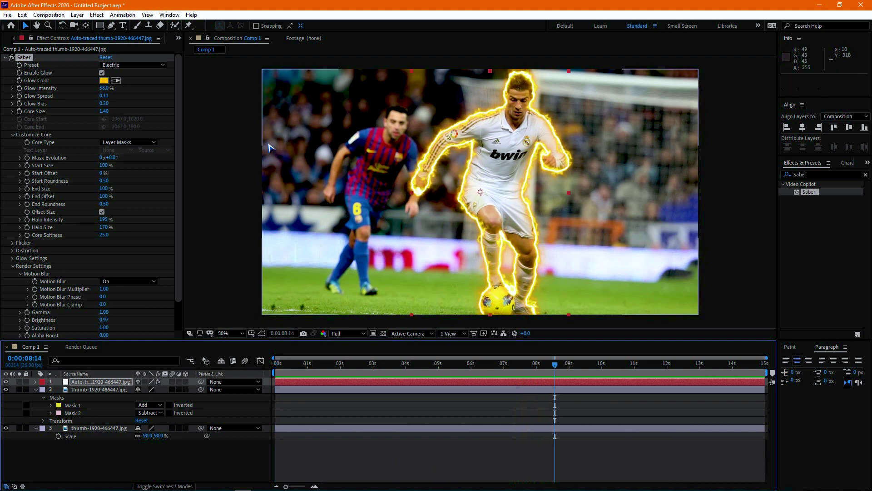
# Try Saber's Haze and Green Energy presets and preview the Green Energy glow from the first frame
pyautogui.click(119, 68)
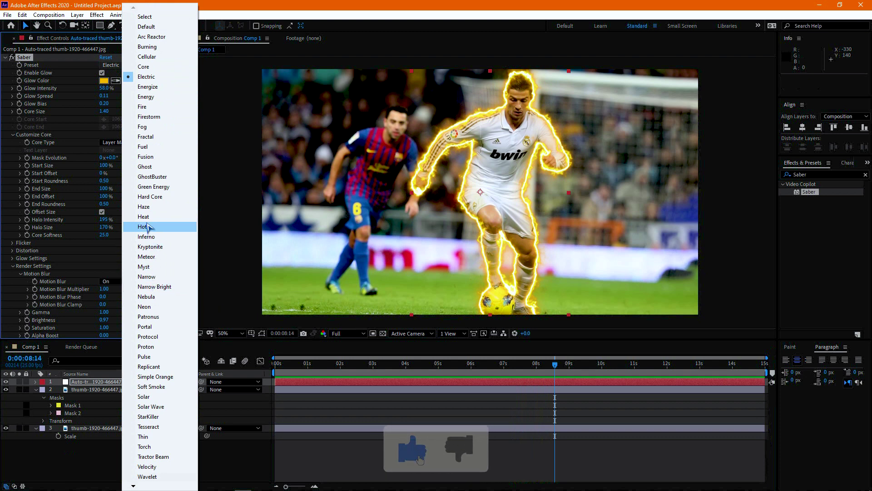
pyautogui.click(153, 208)
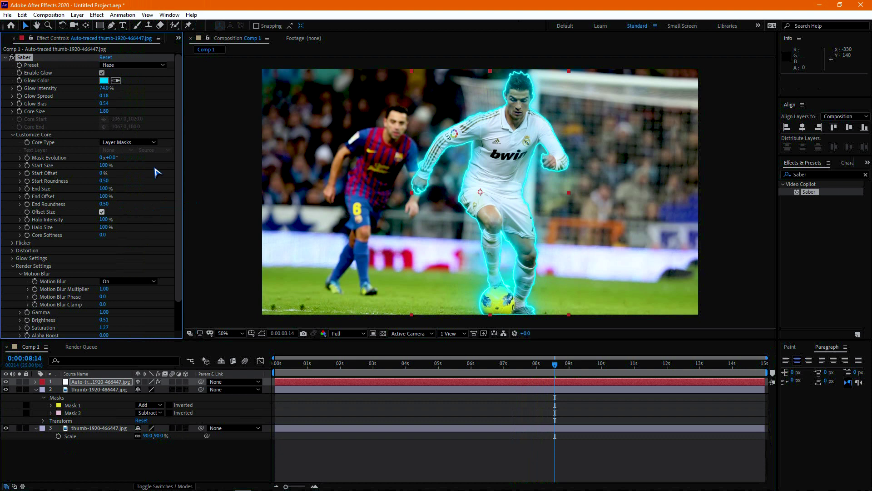
pyautogui.click(121, 66)
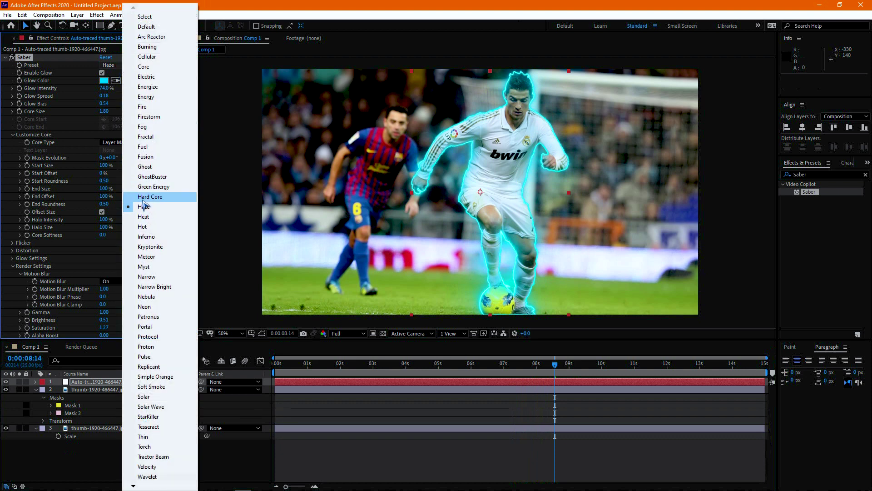
pyautogui.click(153, 186)
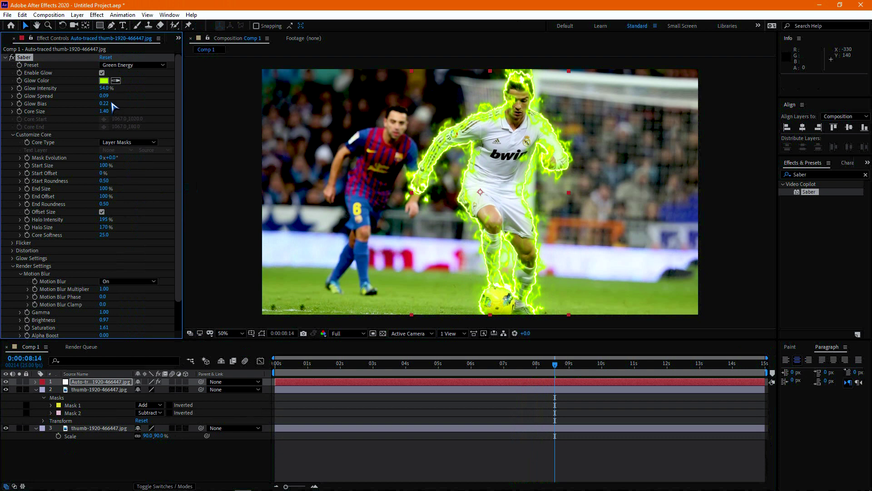
pyautogui.moveTo(319, 363); pyautogui.dragTo(254, 363)
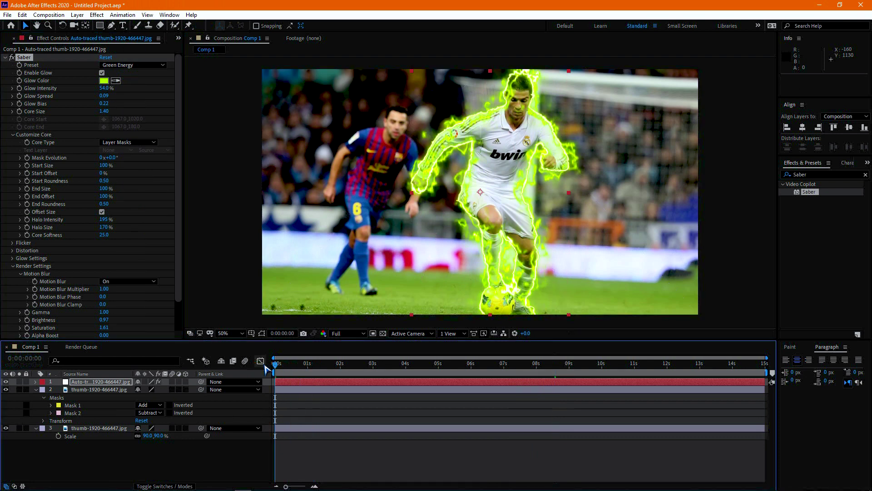
pyautogui.press('space')
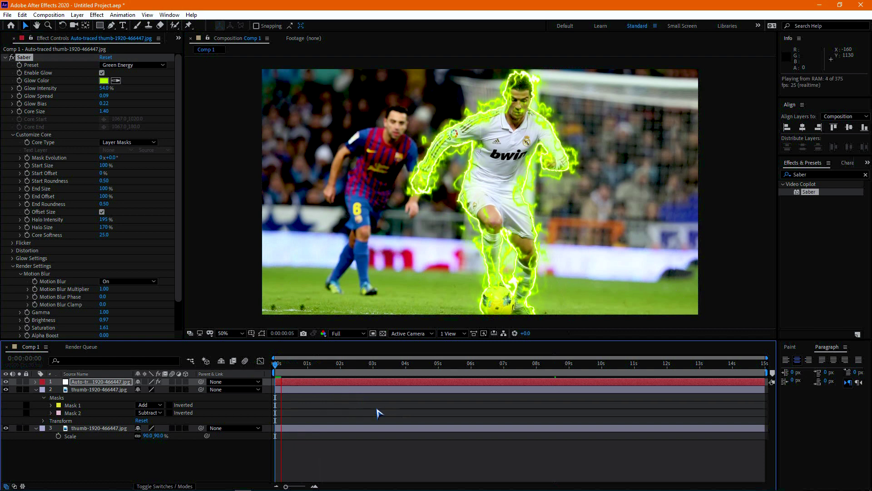
# Set Saber's preset to Core, preview the glow from the first frame, and place the current time at 0:00:01:21
pyautogui.click(164, 65)
pyautogui.doubleClick(129, 67)
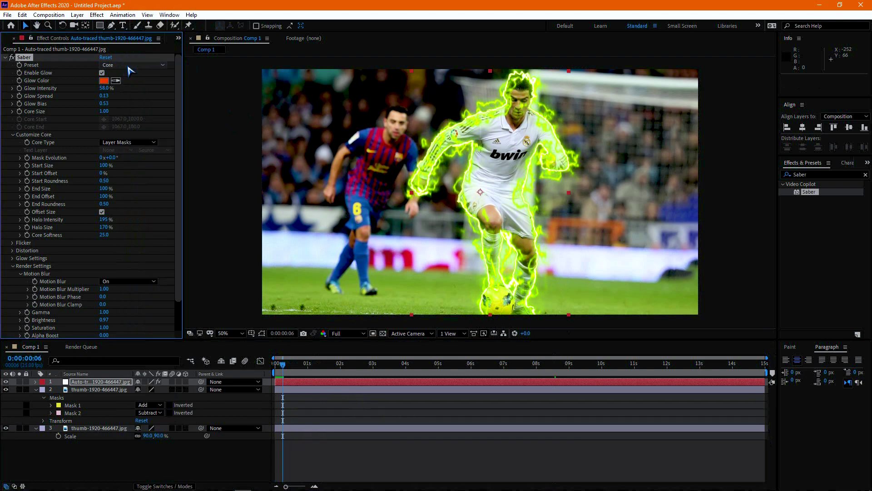
pyautogui.click(129, 67)
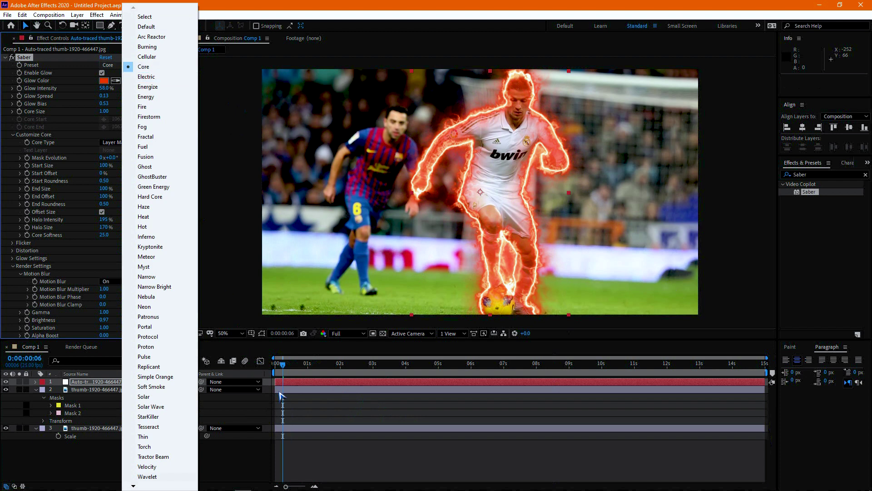
pyautogui.moveTo(298, 364); pyautogui.dragTo(247, 366)
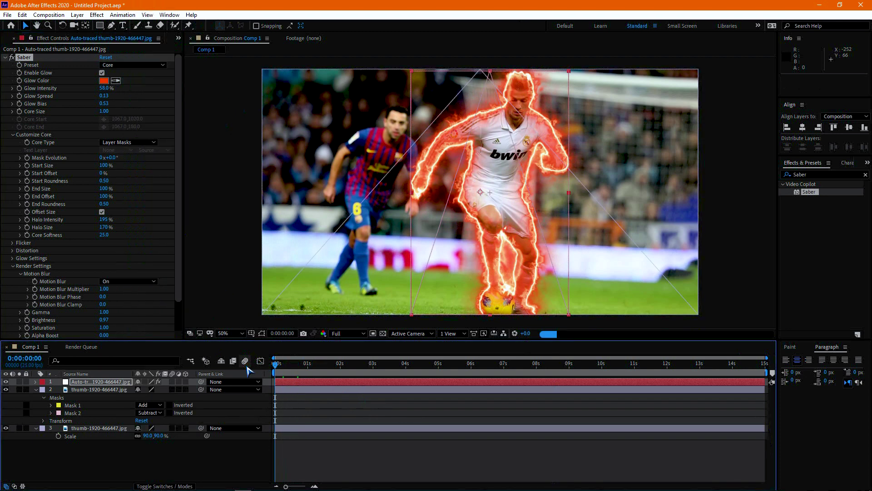
pyautogui.press('space')
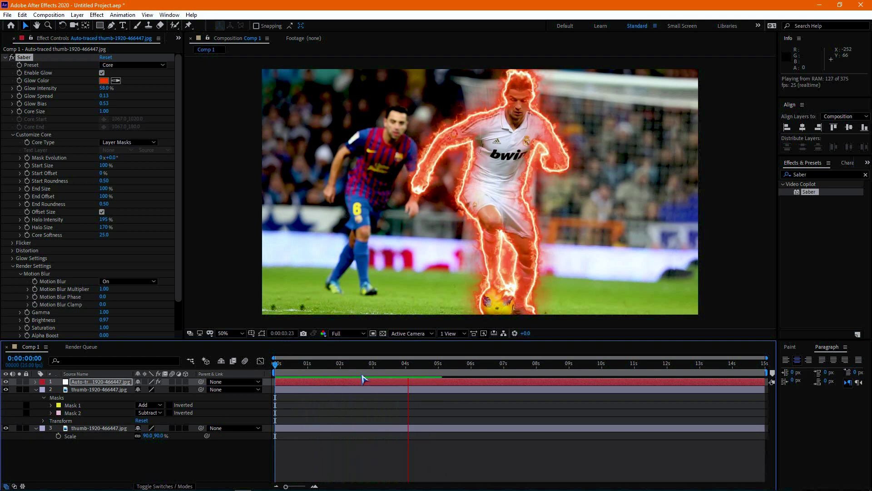
pyautogui.press('space')
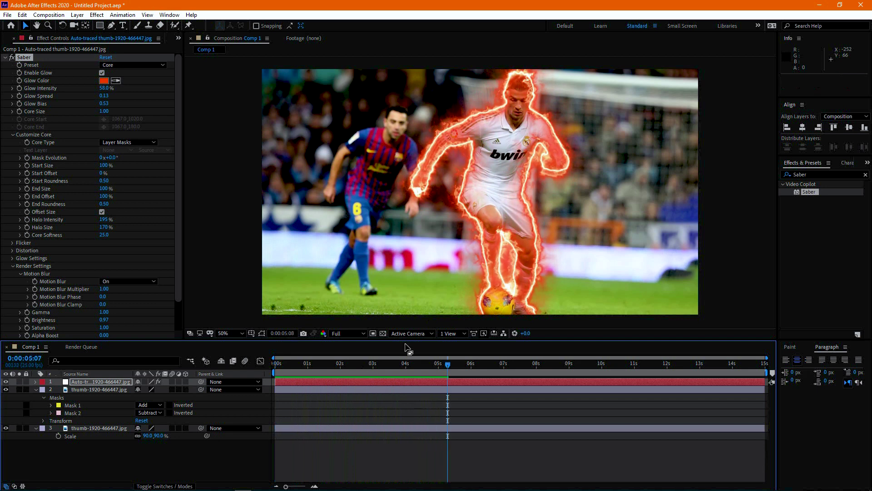
pyautogui.click(336, 371)
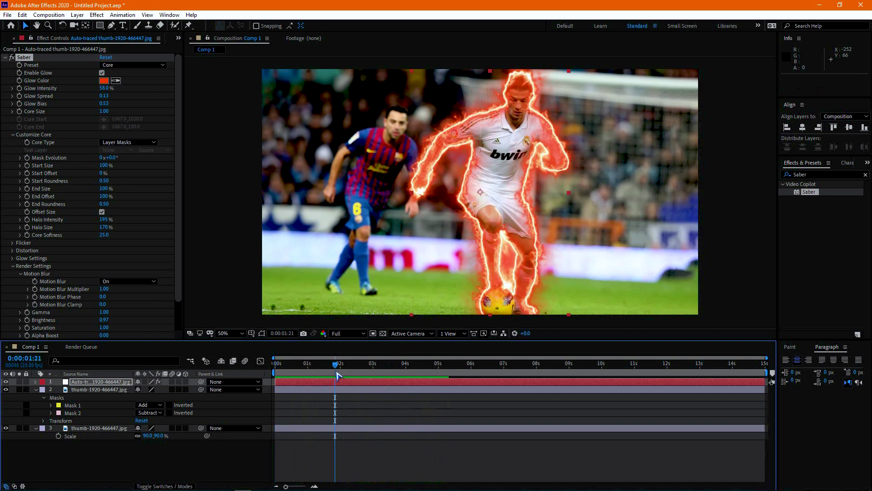
# Hide the lower photo layer, preview the glowing cutout against black from the first frame, and show the photo layer again
pyautogui.click(6, 428)
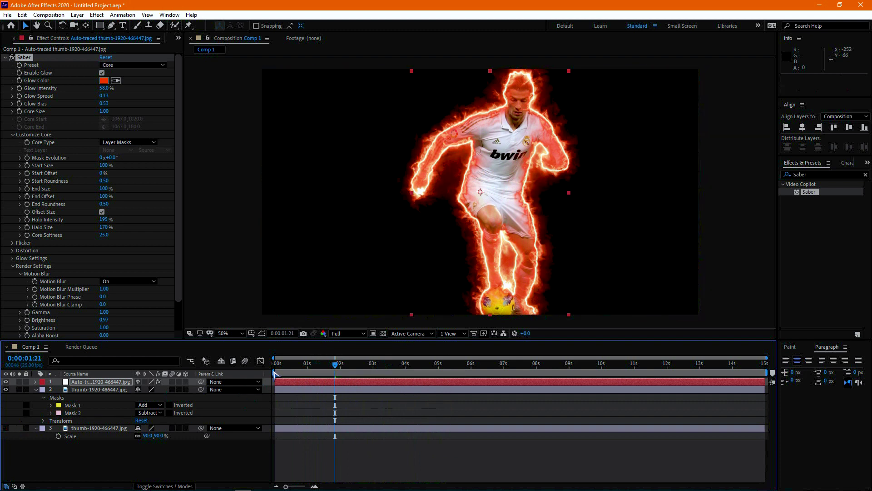
pyautogui.moveTo(290, 363); pyautogui.dragTo(266, 363)
pyautogui.press('space')
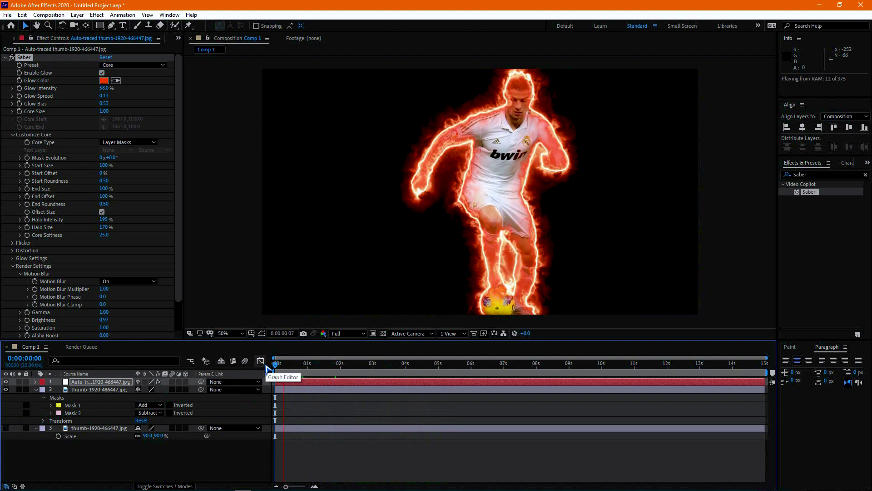
pyautogui.press('space')
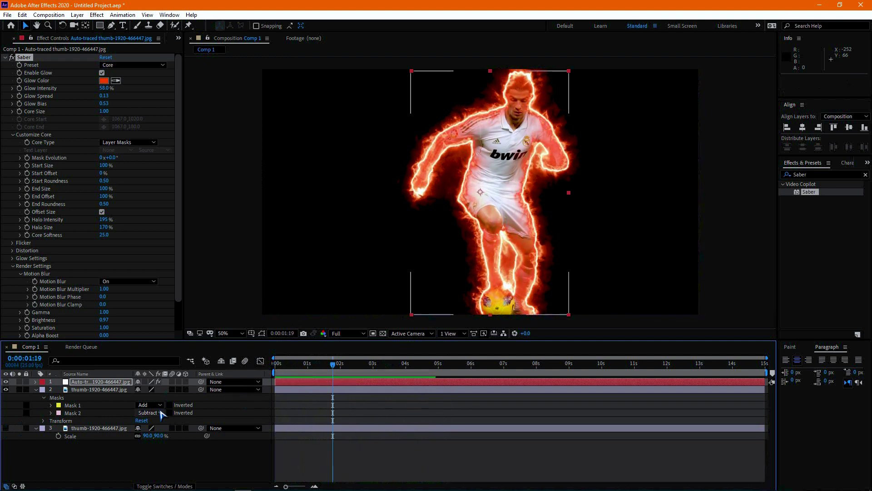
pyautogui.click(6, 427)
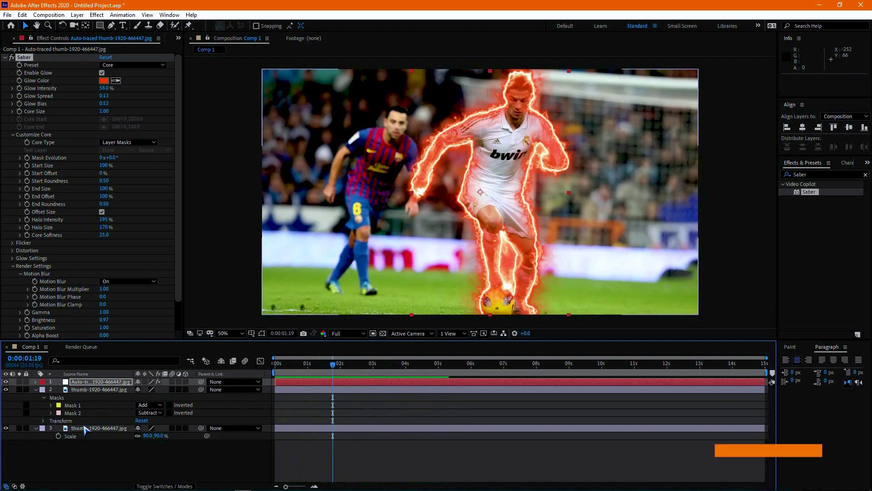
# Create a new 1920 x 1080 px solid layer with the near-black red color 1D0707
pyautogui.click(70, 430)
pyautogui.click(101, 462)
pyautogui.rightClick(101, 462)
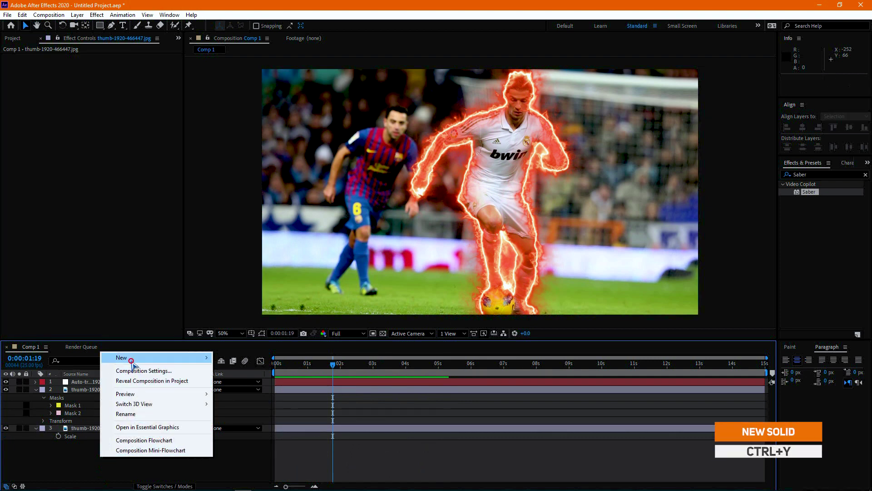
pyautogui.moveTo(121, 358)
pyautogui.click(248, 383)
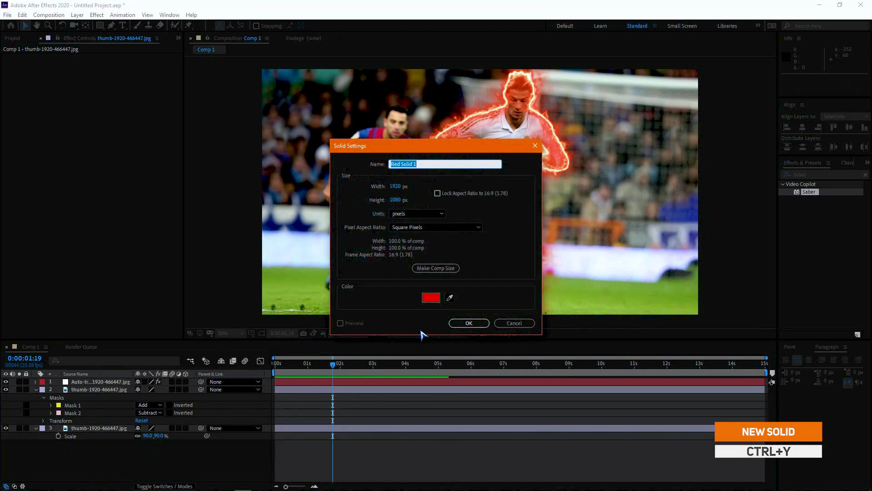
pyautogui.click(430, 297)
pyautogui.moveTo(517, 411); pyautogui.dragTo(525, 441)
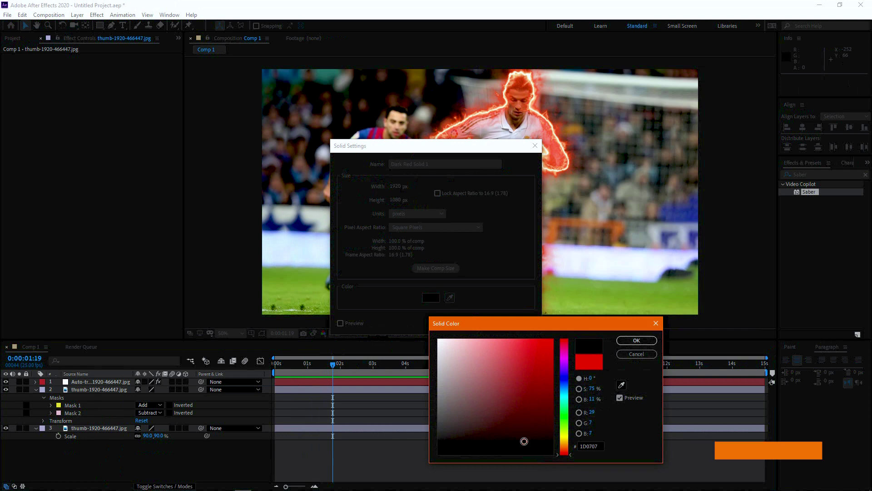
pyautogui.click(636, 340)
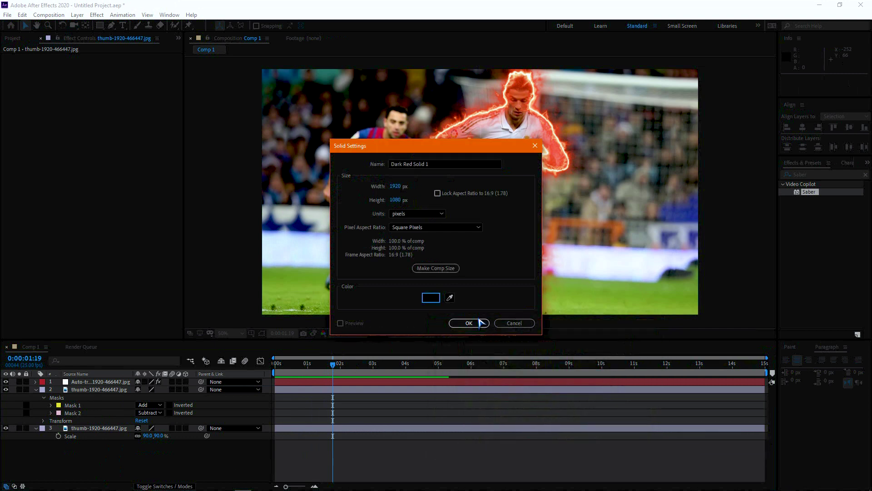
pyautogui.click(473, 324)
# Move the dark red solid between the masked cutout and the lower photo layer, and set its opacity to 26%
pyautogui.moveTo(109, 381); pyautogui.dragTo(109, 432)
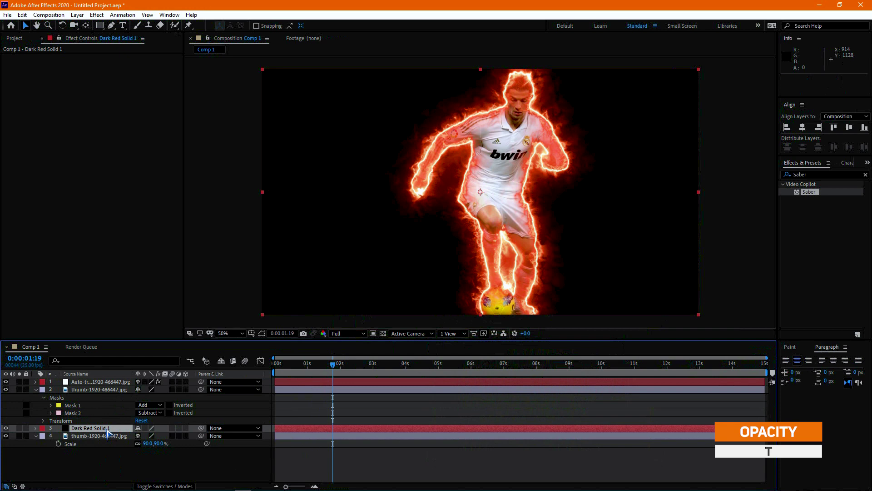
pyautogui.press('t')
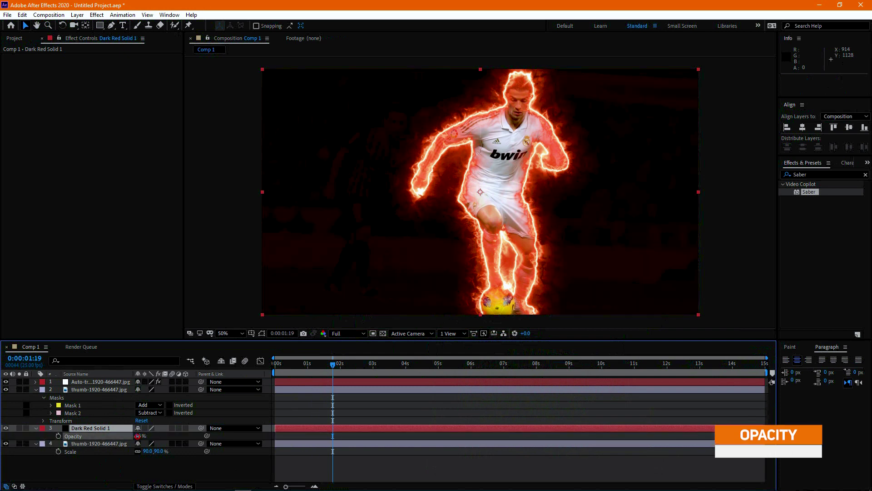
pyautogui.moveTo(139, 435); pyautogui.dragTo(111, 440)
# Preview the glow over the darkened background from the first frame
pyautogui.moveTo(284, 366); pyautogui.dragTo(261, 366)
pyautogui.press('space')
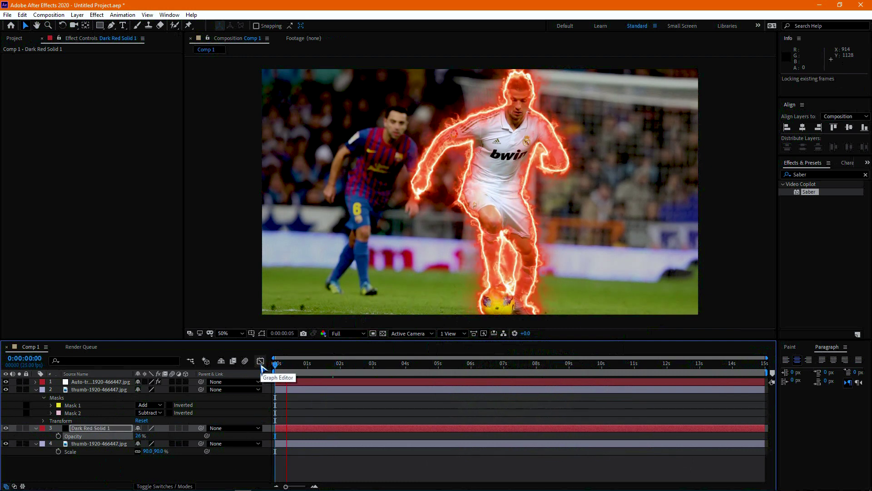
pyautogui.click(282, 375)
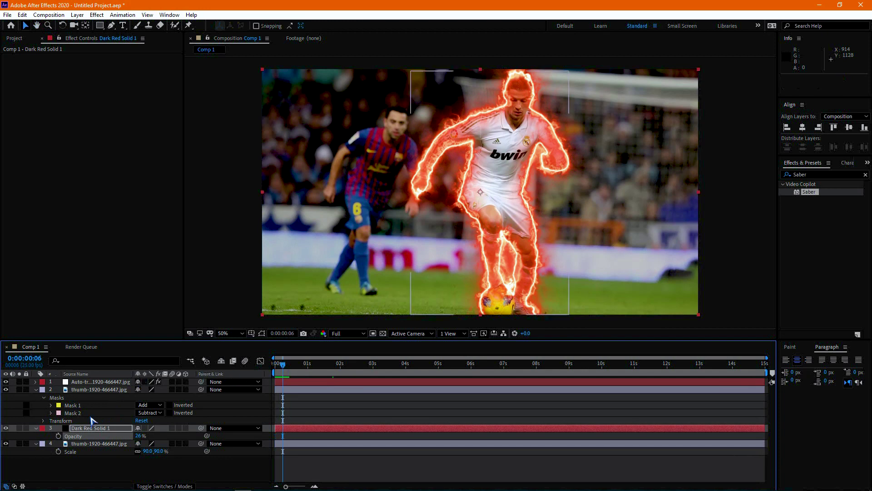
# Set the auto-traced layer's Saber preset to Electric and its glow color to the yellow FCFF01
pyautogui.click(92, 382)
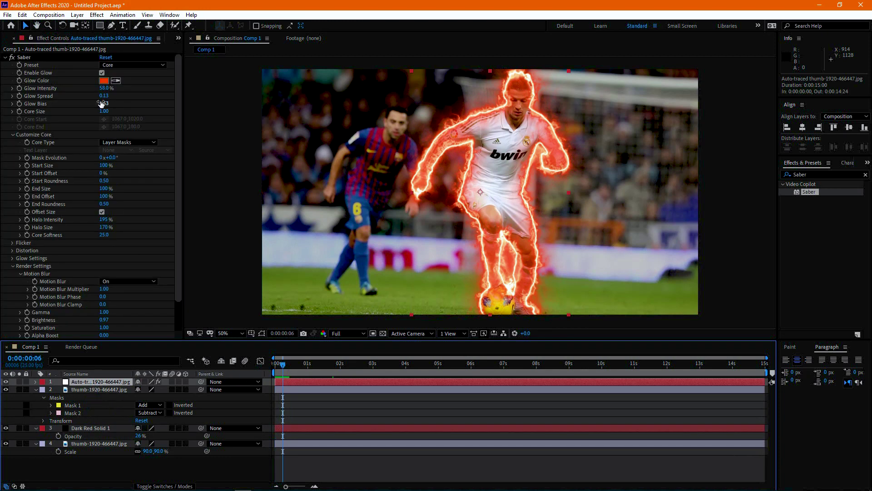
pyautogui.click(114, 66)
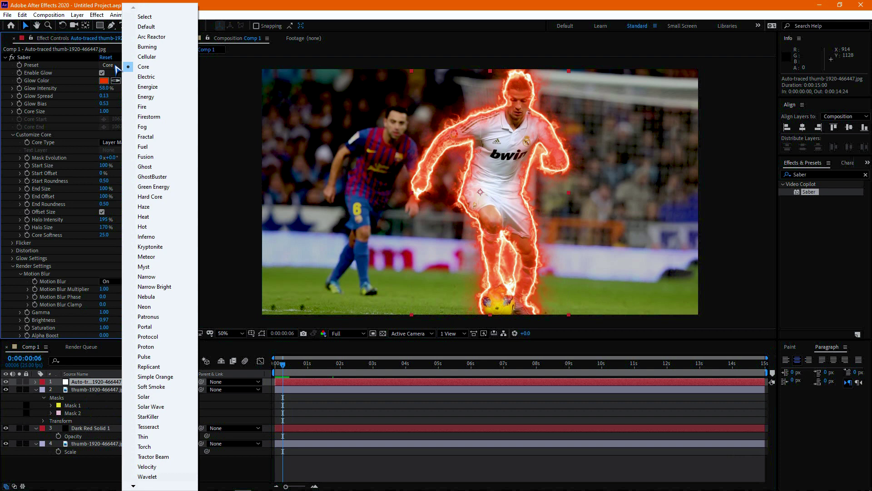
pyautogui.click(137, 77)
pyautogui.click(104, 80)
pyautogui.moveTo(563, 386); pyautogui.dragTo(567, 435)
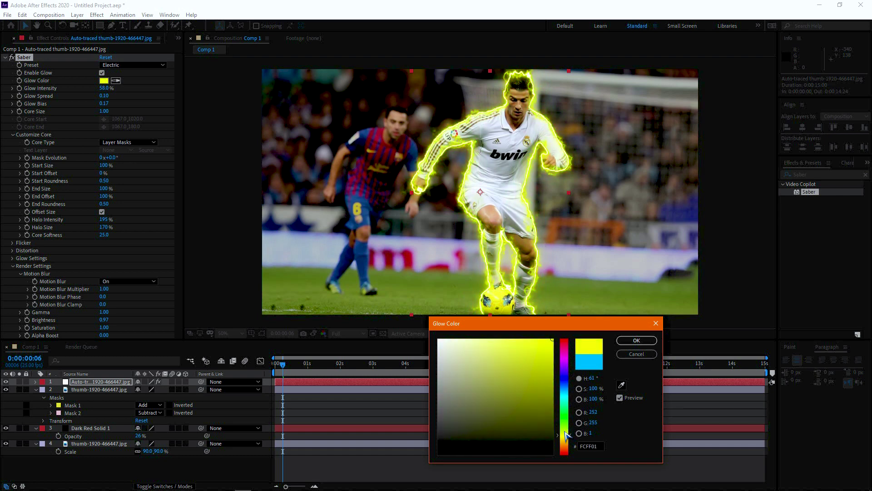
pyautogui.click(637, 340)
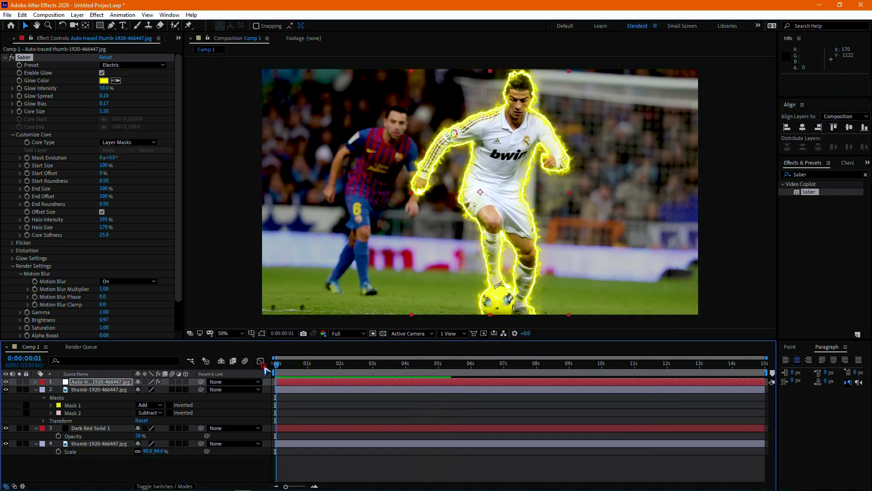
# Preview the yellow Electric glow from the first frame
pyautogui.press('space')
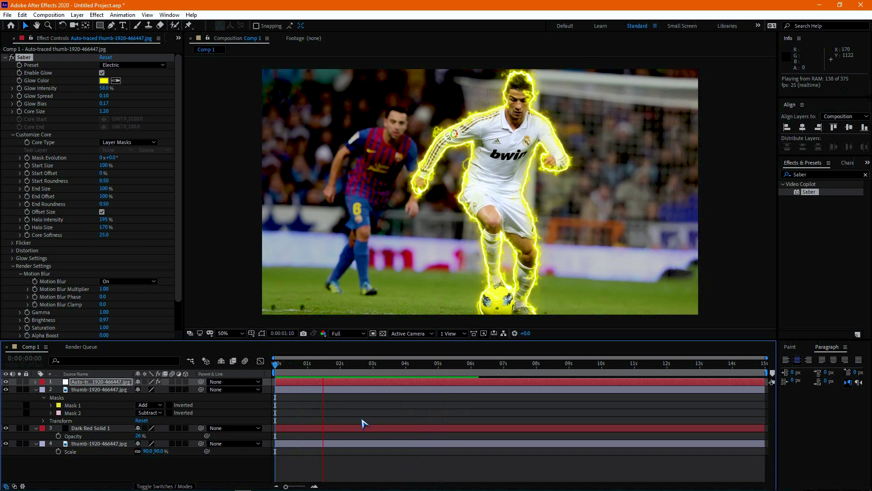
pyautogui.press('space')
pyautogui.press('space')
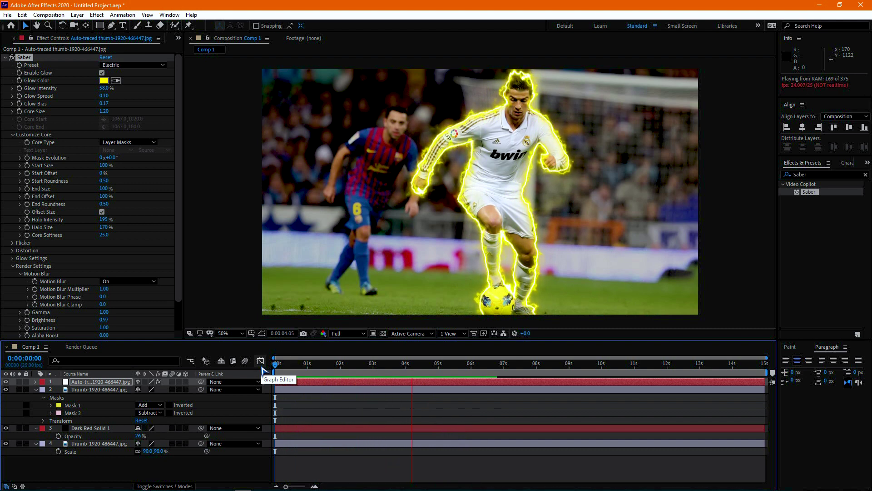
pyautogui.press('space')
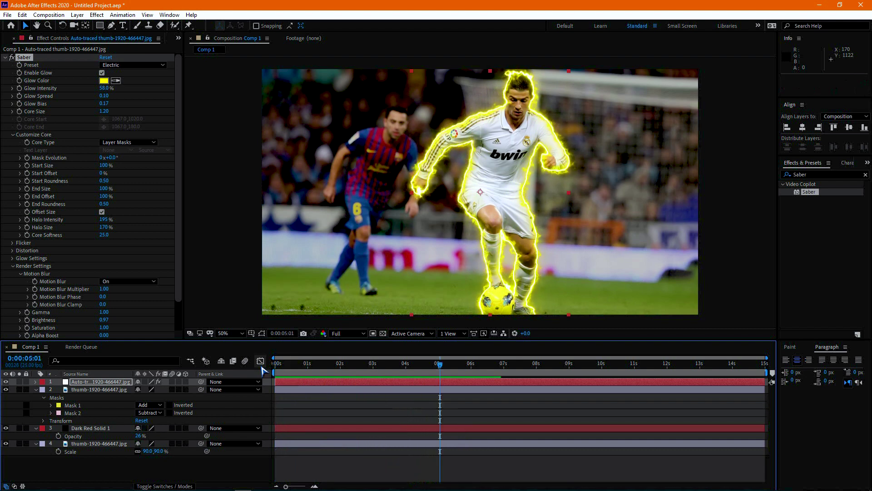